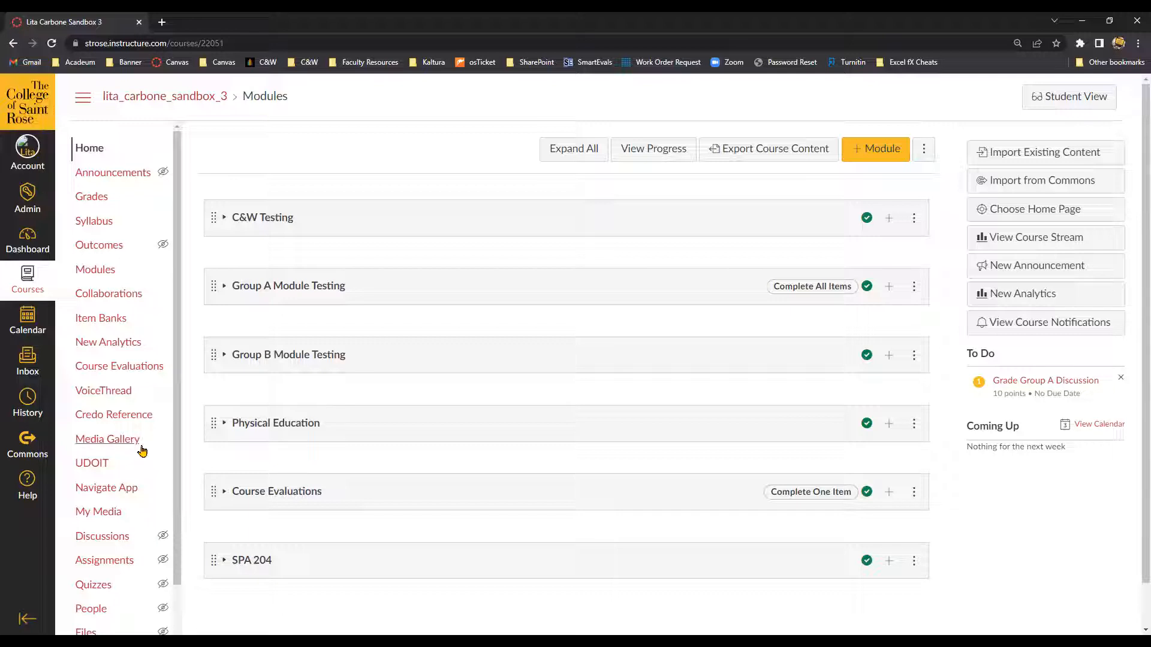
# Open the course's assignments list, view the Assignment Groups Weight settings and close them without saving.
pyautogui.scroll(-2, 142, 451)
pyautogui.click(118, 506)
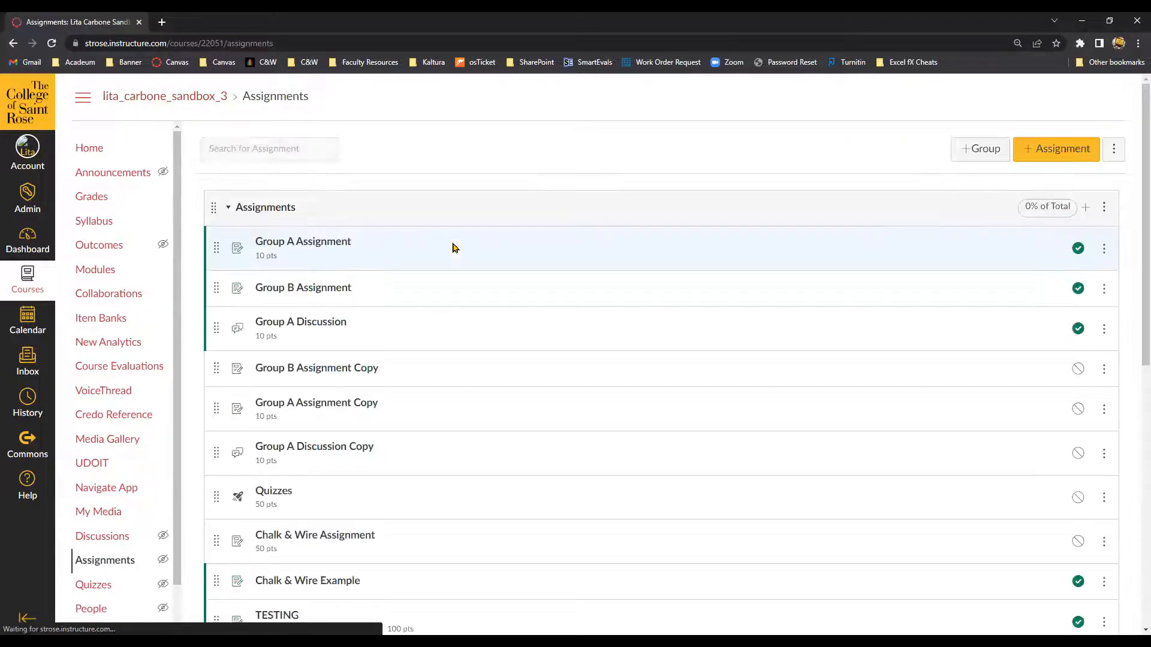
pyautogui.click(1113, 149)
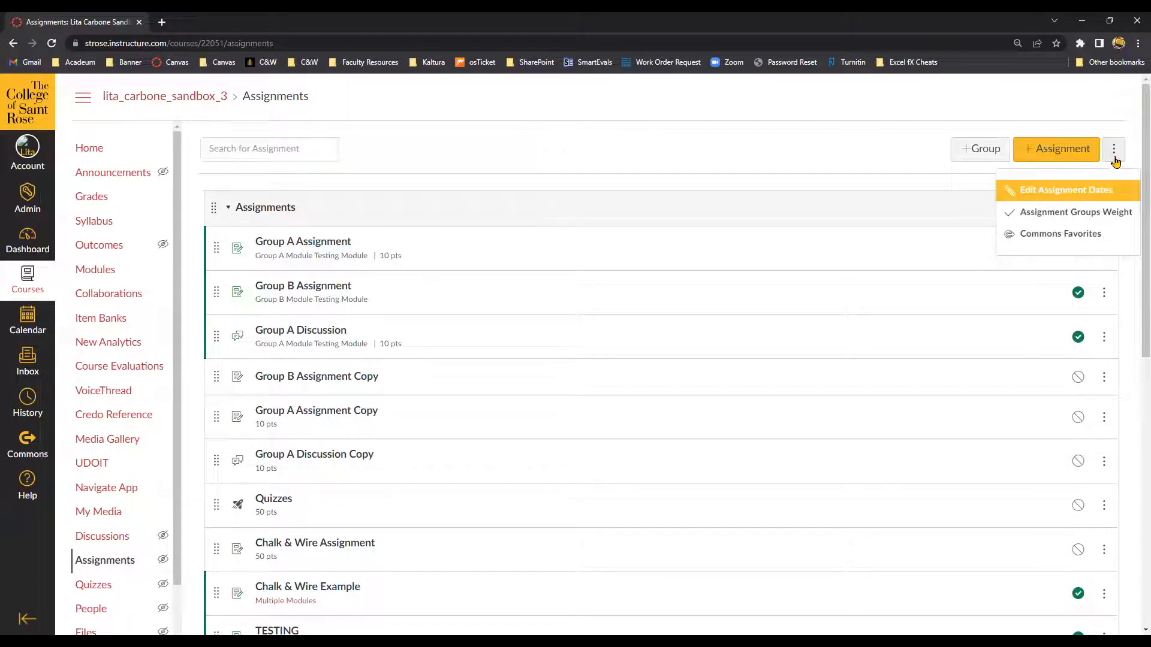
pyautogui.click(1110, 216)
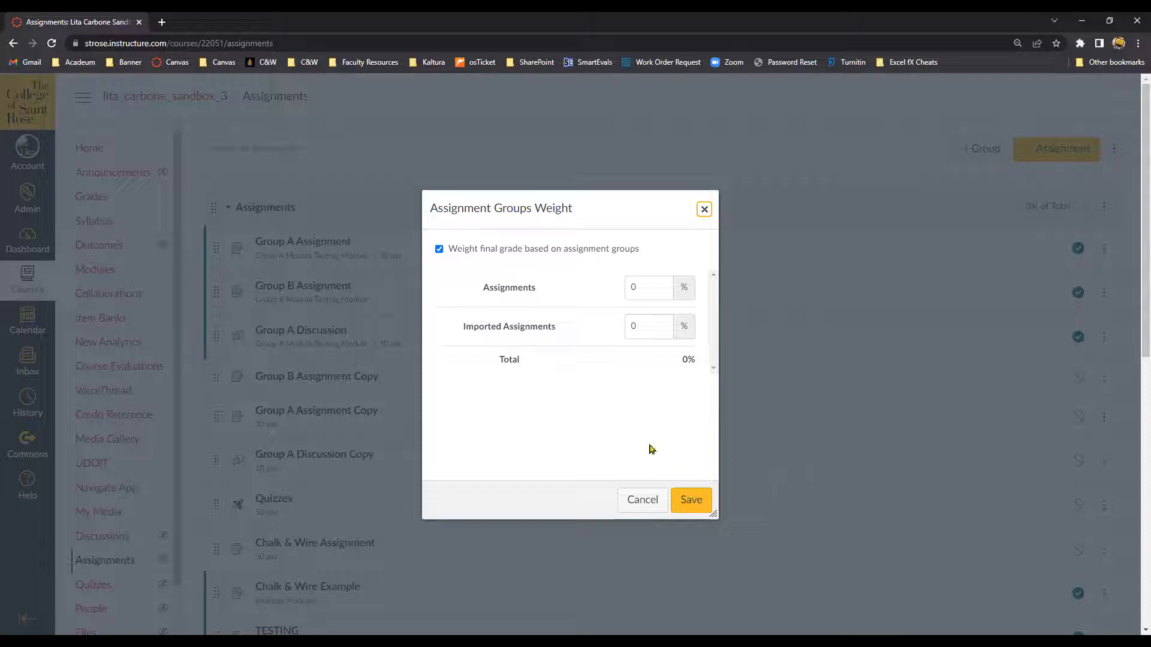
pyautogui.click(650, 506)
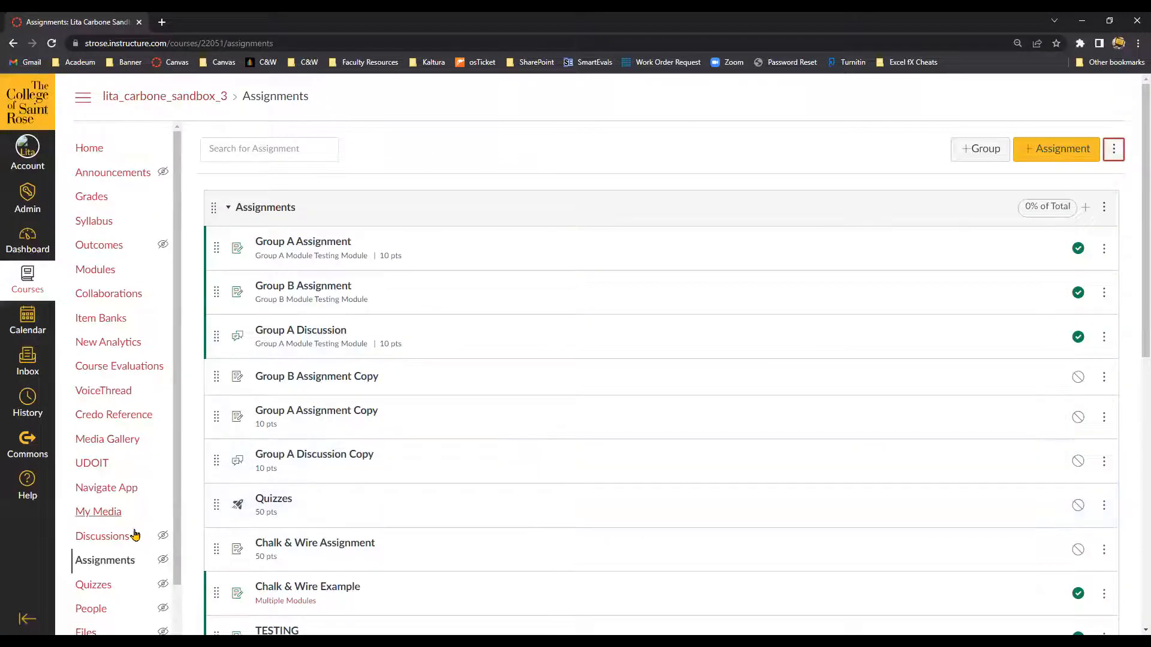
# Open the unpublished Quizzes item for editing and try the option not to count it towards the final grade.
pyautogui.click(110, 587)
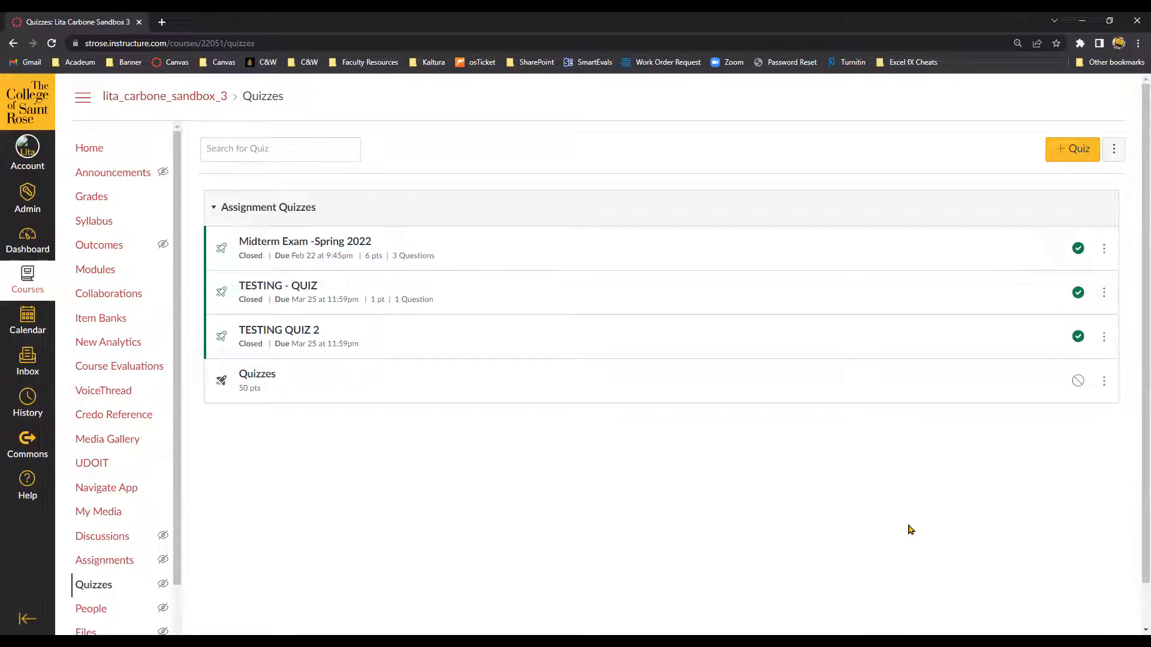
pyautogui.click(1103, 381)
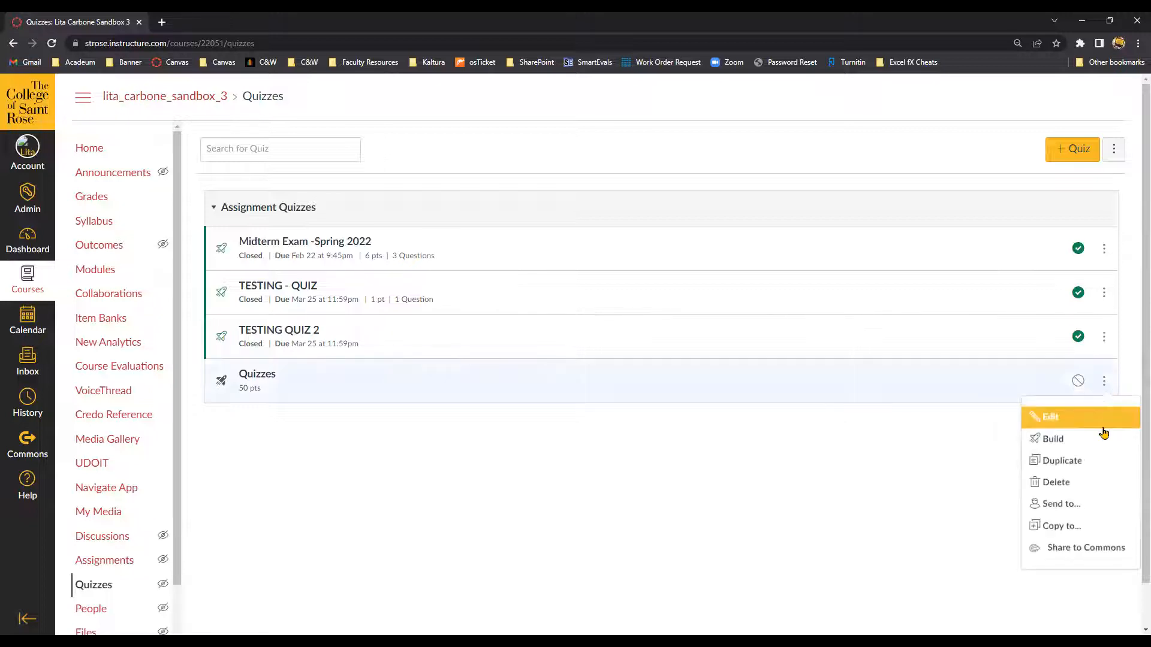
pyautogui.click(1103, 417)
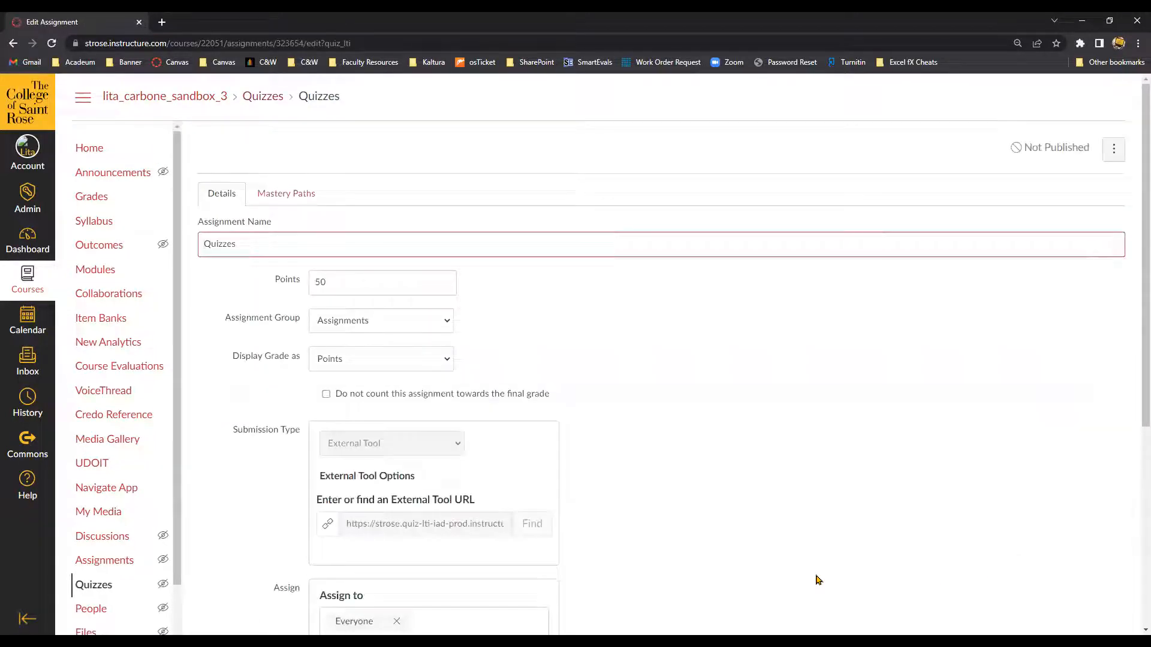
pyautogui.click(373, 397)
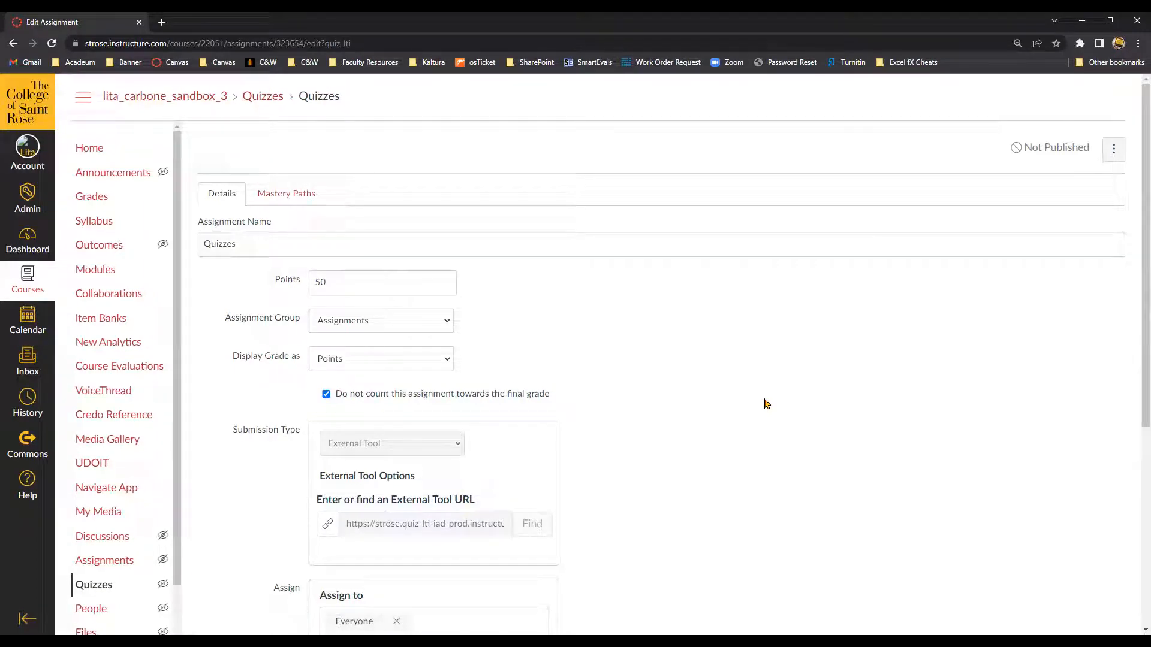
pyautogui.click(533, 400)
# Open the course gradebook and review its alternative gradebook views, column arrangement orders and filter options.
pyautogui.click(80, 201)
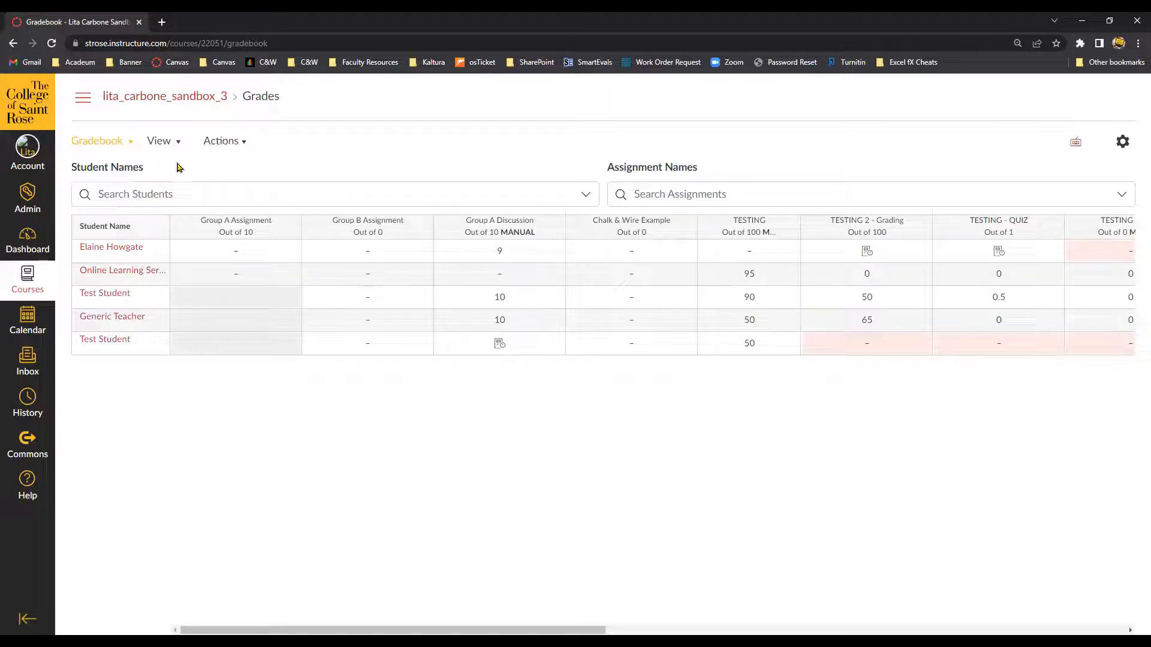
pyautogui.click(75, 141)
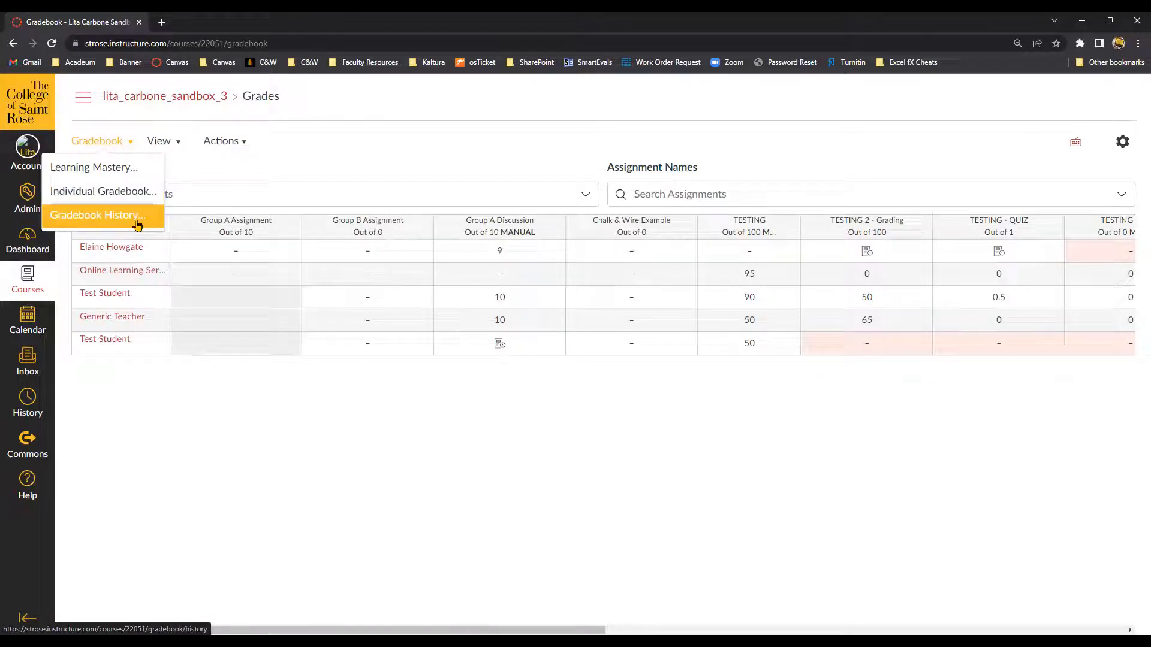
pyautogui.click(168, 148)
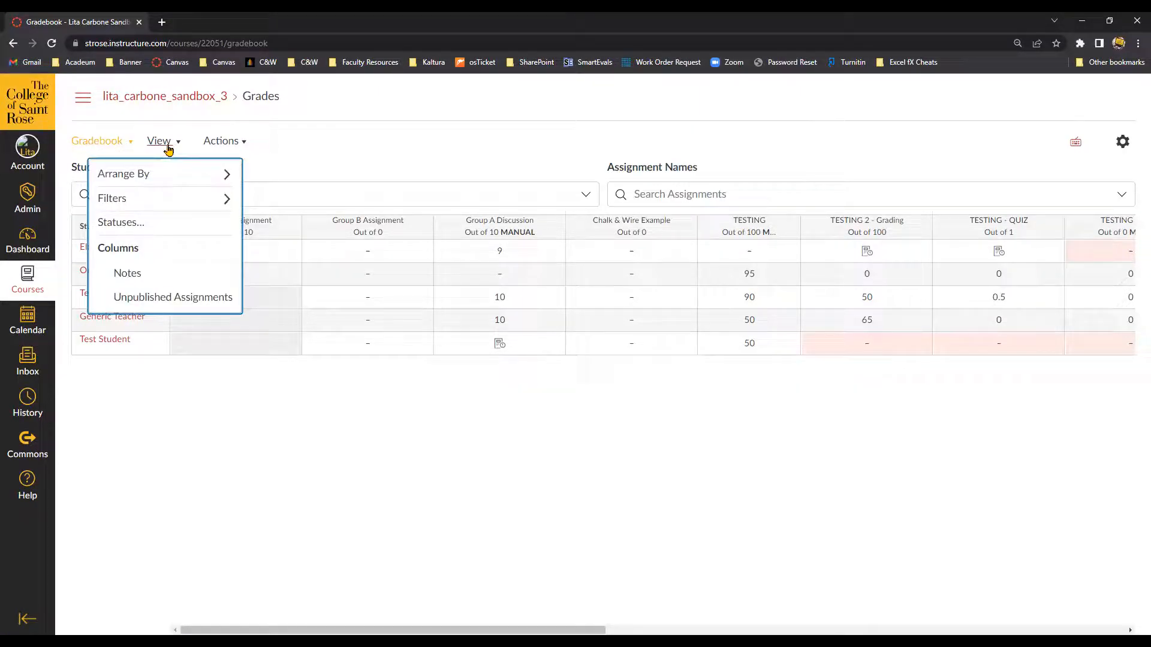
pyautogui.moveTo(182, 175)
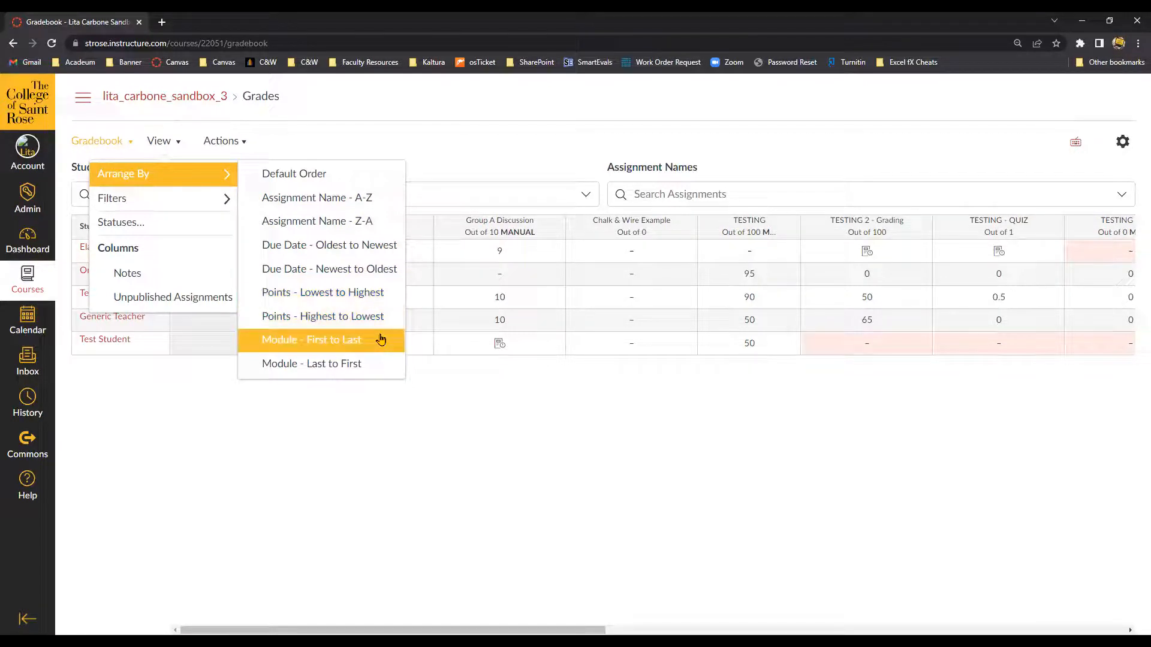
pyautogui.moveTo(189, 194)
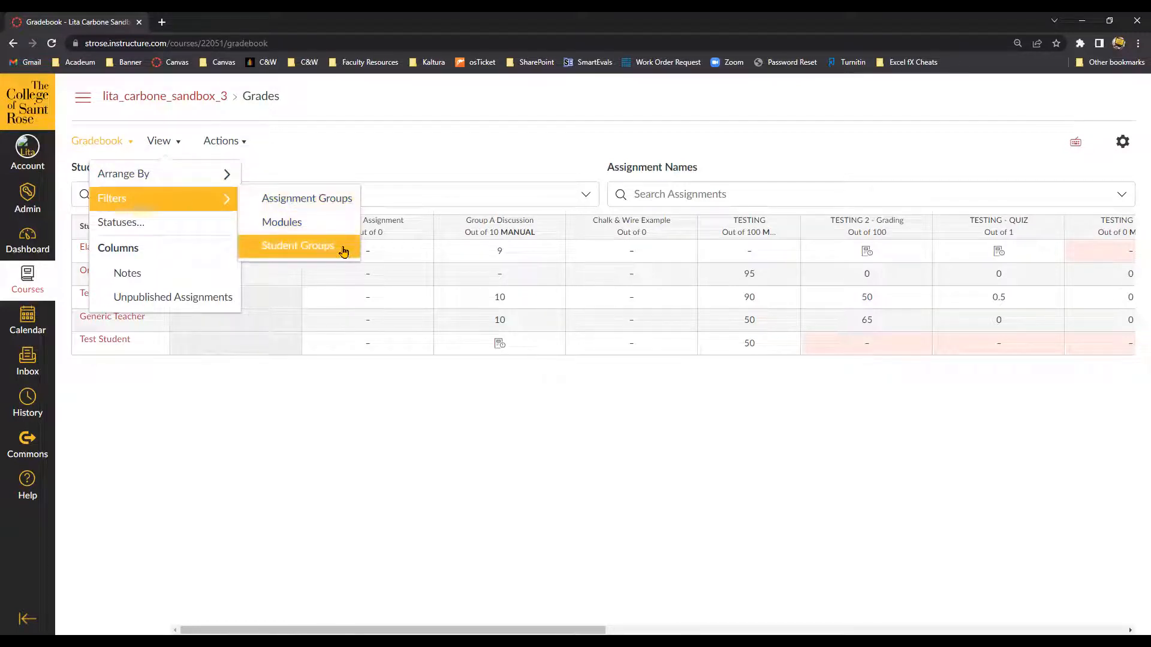
# View the gradebook status colours and the colour choices for the Excused status without applying a change.
pyautogui.click(199, 226)
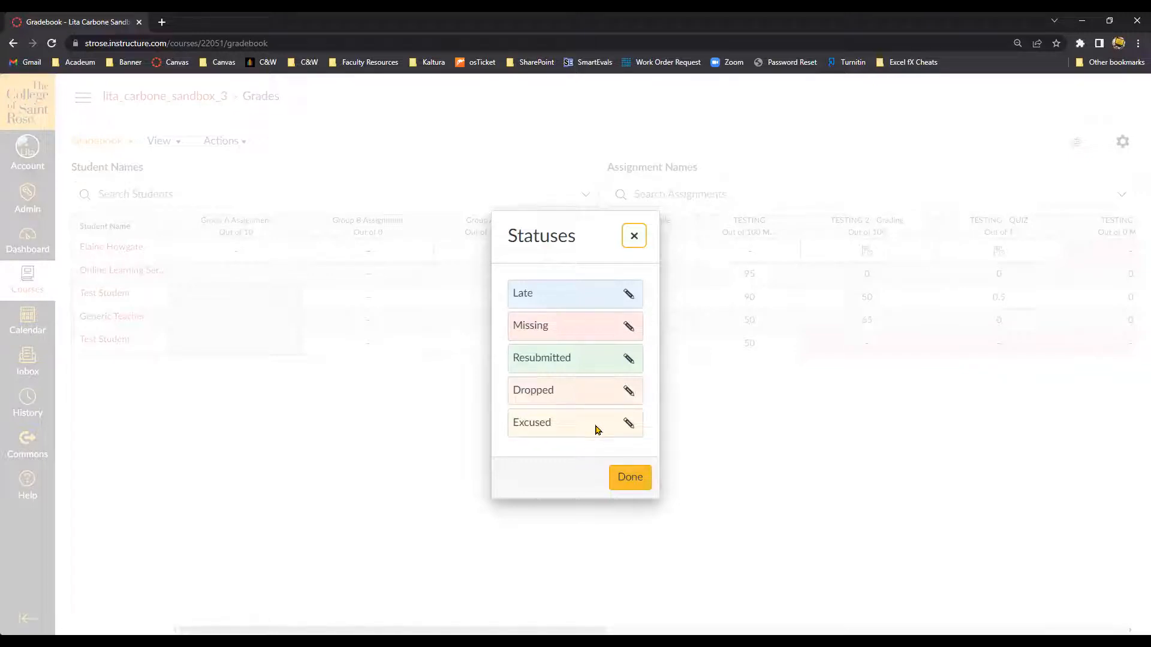
pyautogui.click(629, 424)
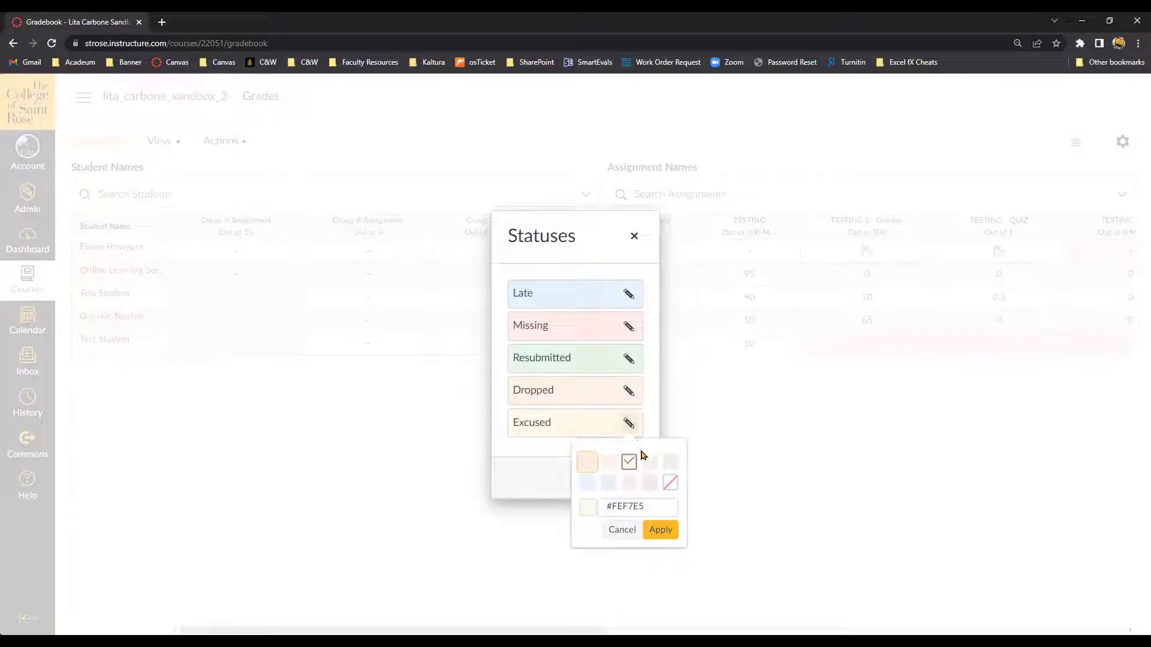
pyautogui.click(629, 527)
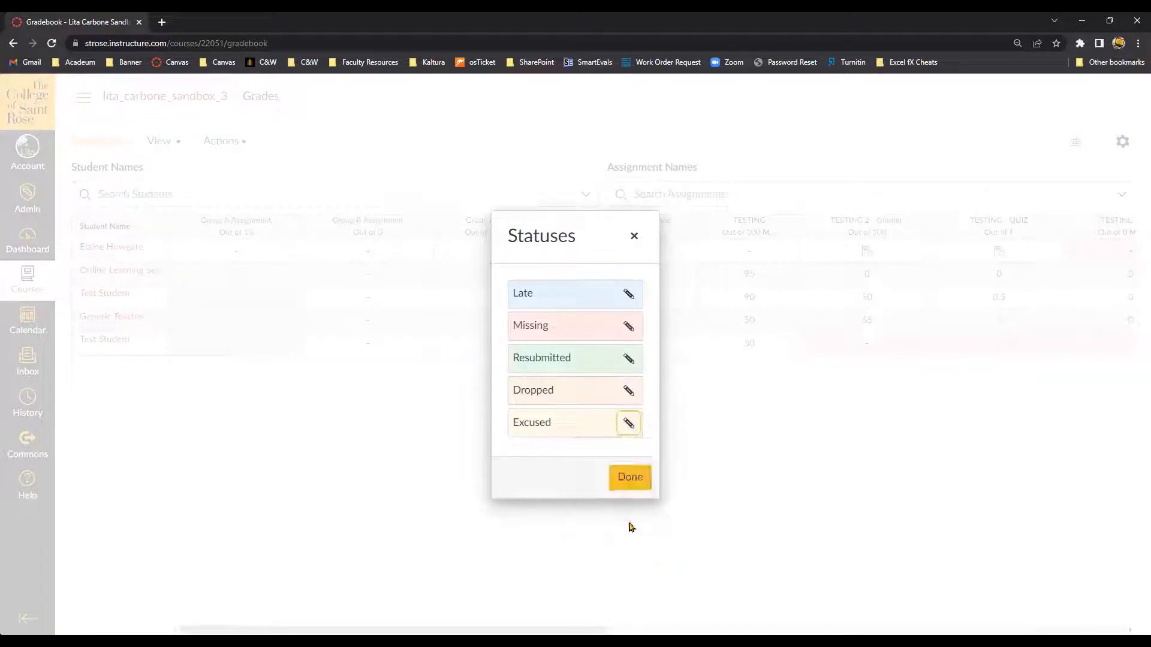
pyautogui.click(613, 479)
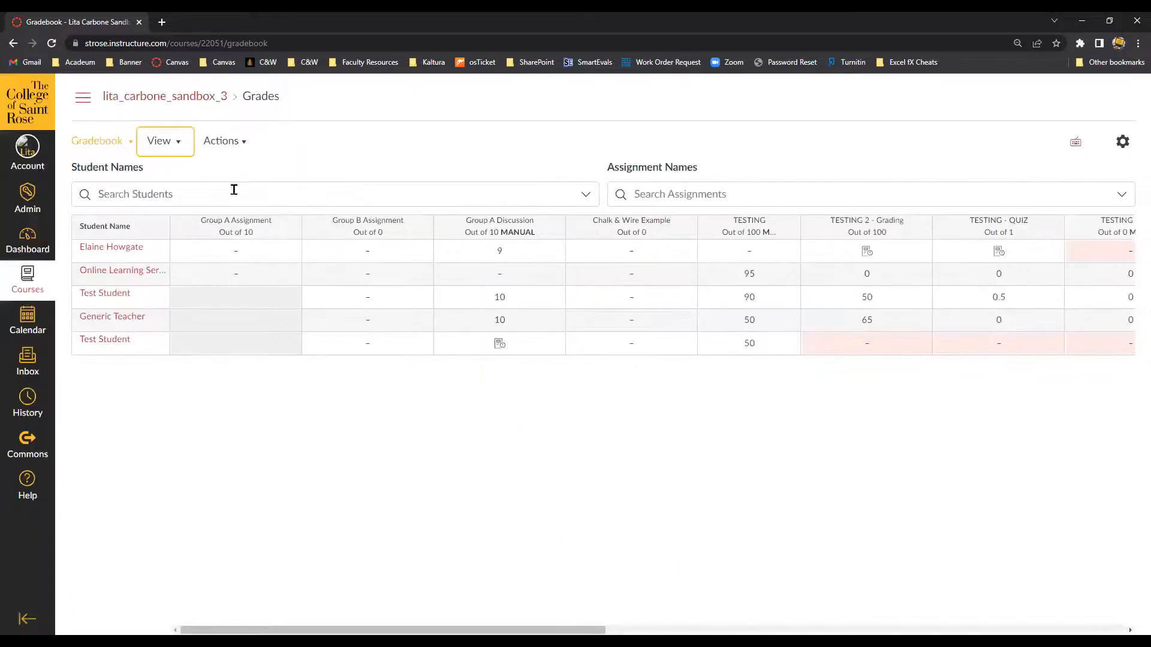
# Show unpublished assignments in the gradebook and view the gradebook's import and export options.
pyautogui.click(177, 148)
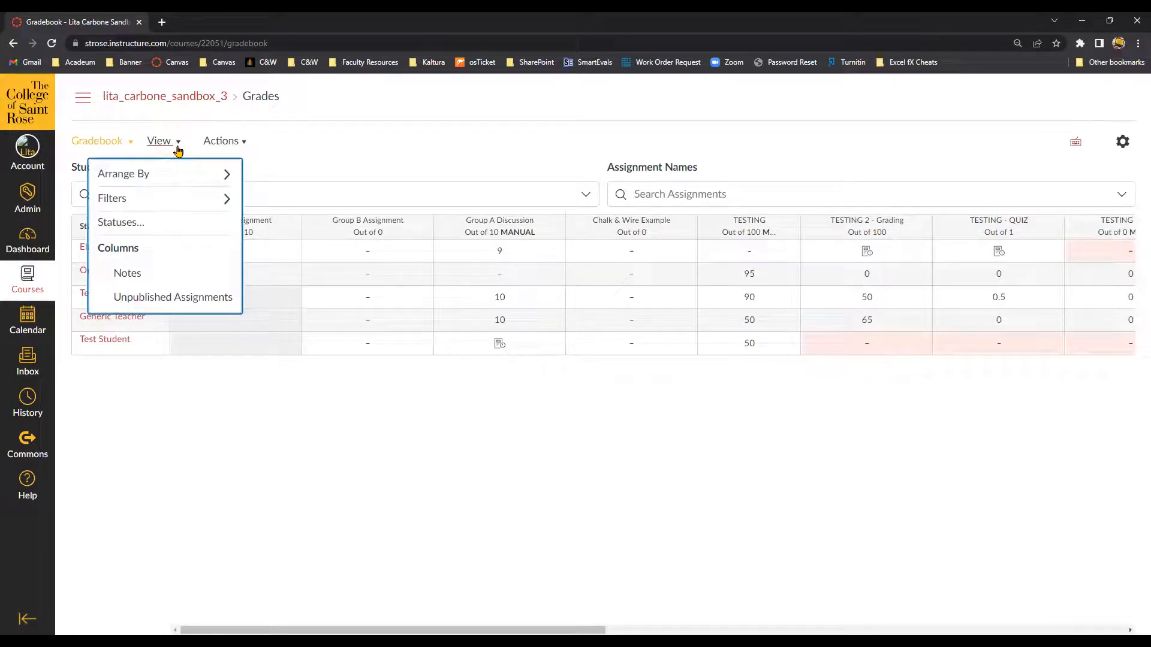
pyautogui.click(172, 296)
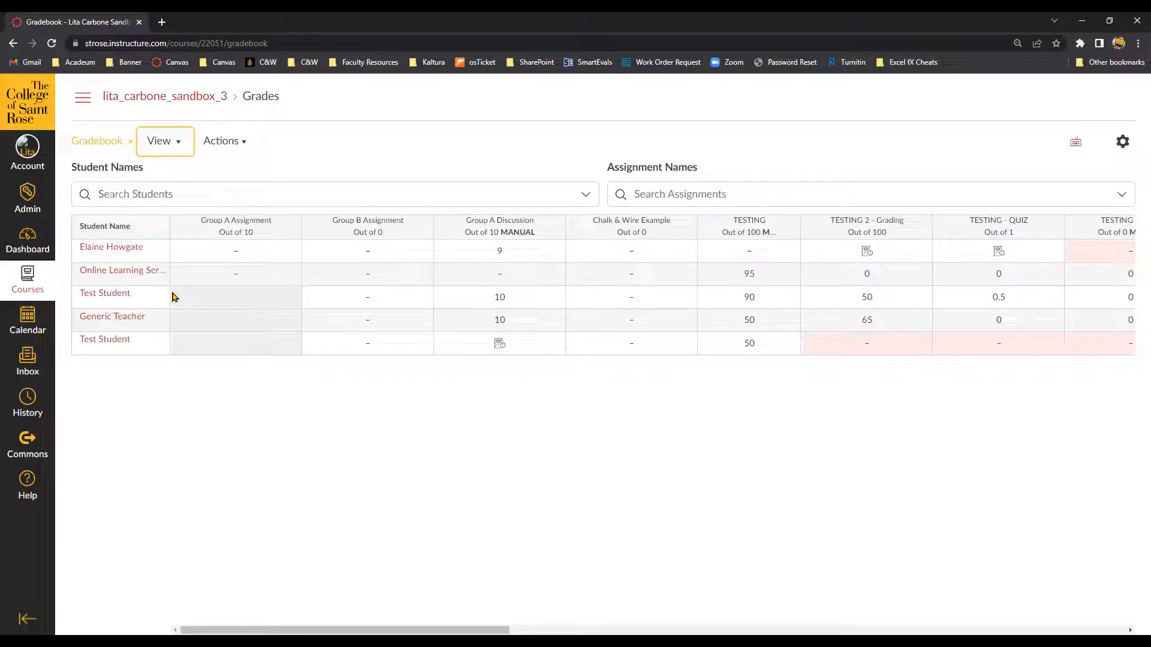
pyautogui.click(347, 369)
pyautogui.click(245, 145)
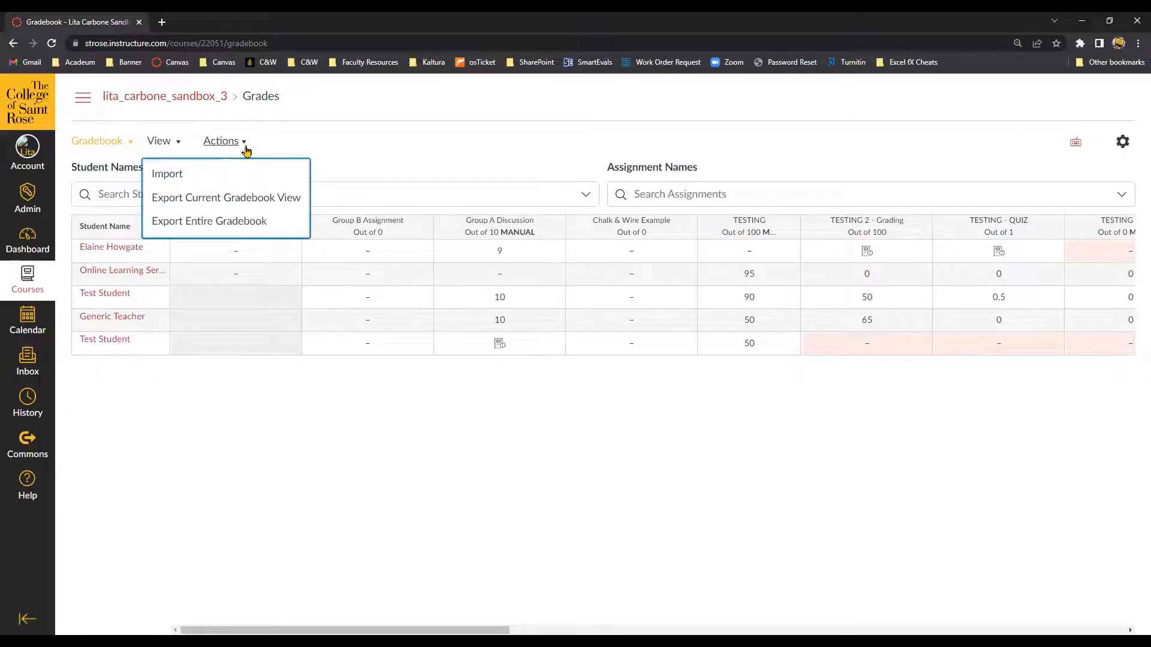
pyautogui.click(366, 160)
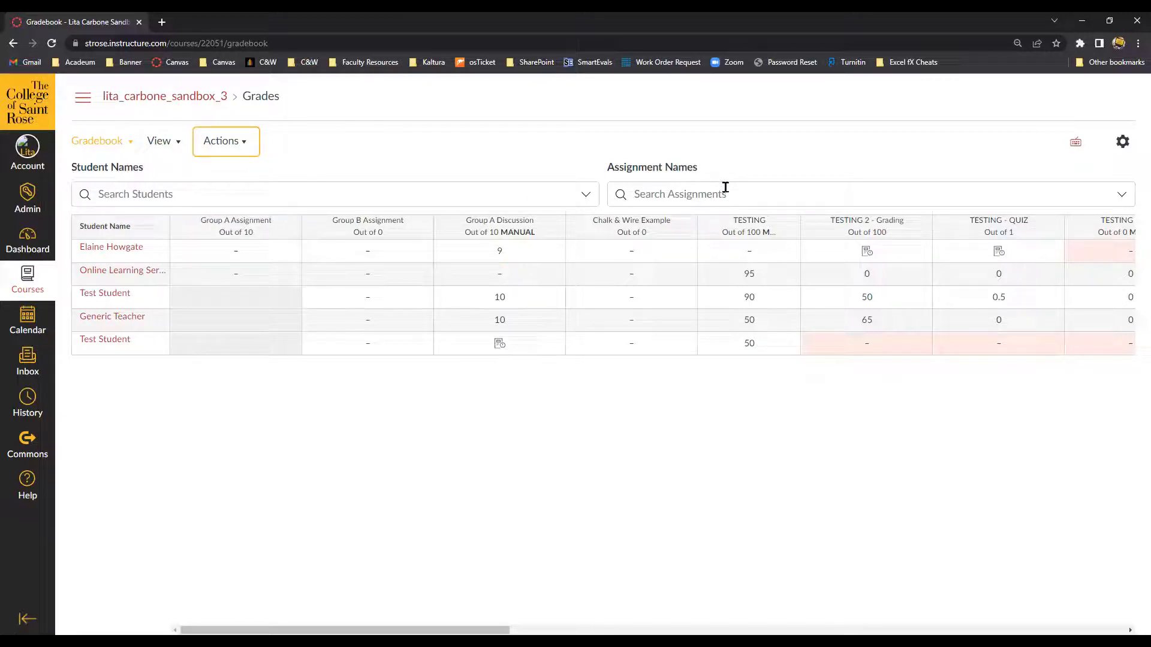
# Search the gradebook's assignments for "testing", filter to TESTING 2 - Grading, and clear the filter.
pyautogui.click(681, 191)
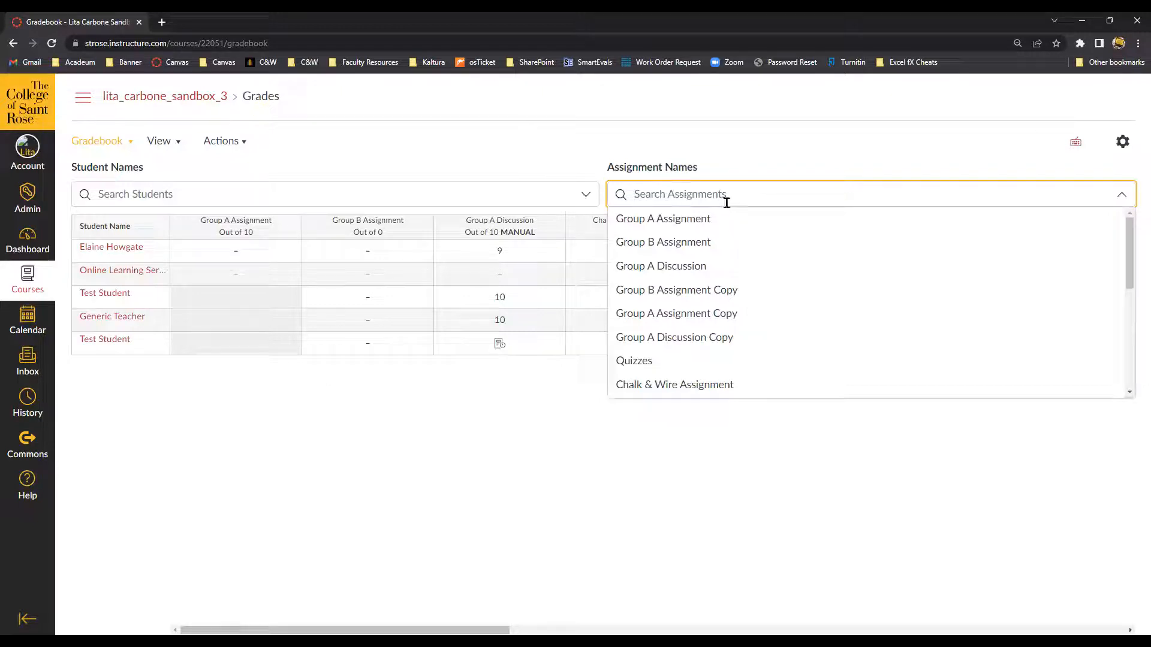
pyautogui.click(893, 154)
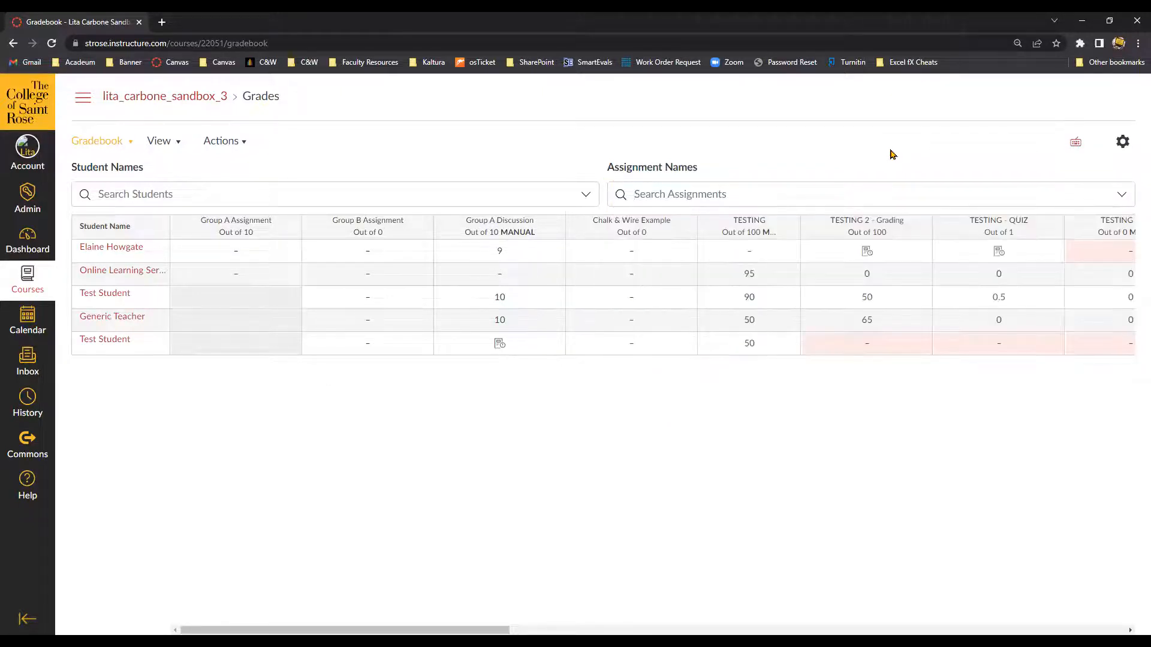
pyautogui.click(890, 187)
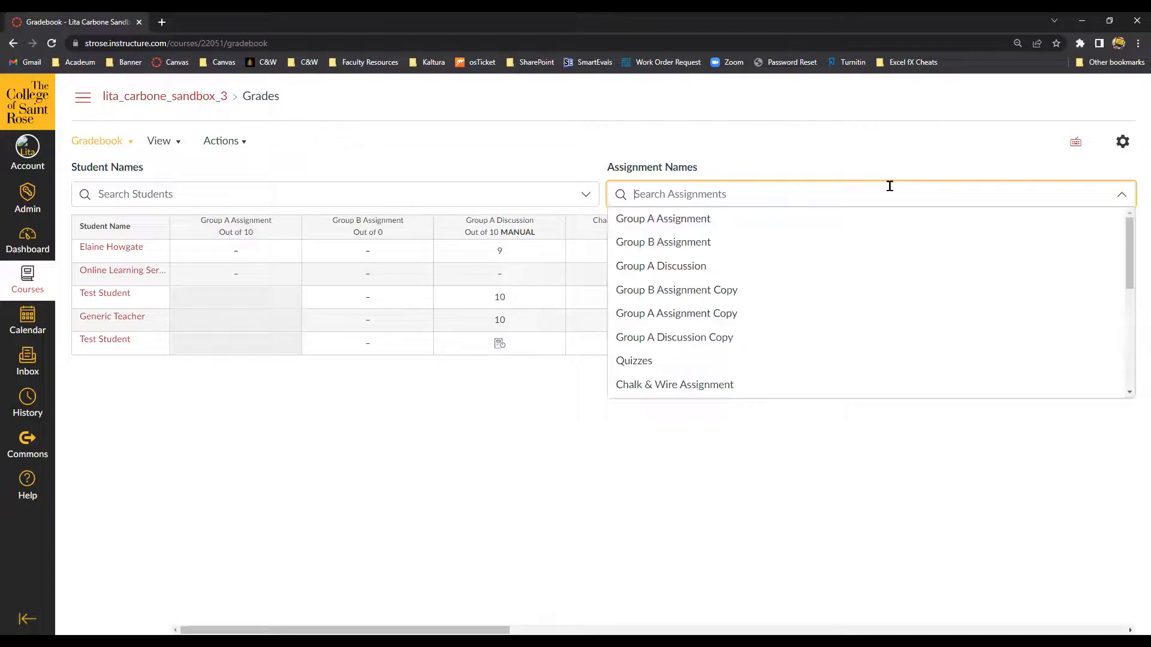
pyautogui.write('testing')
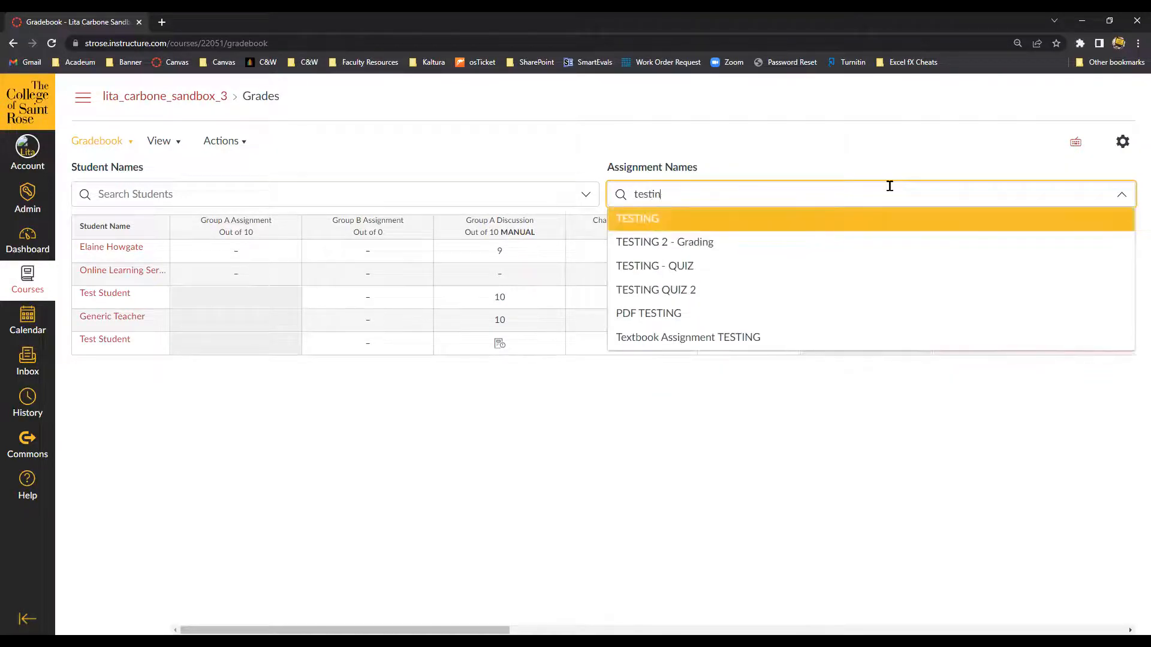
pyautogui.click(707, 243)
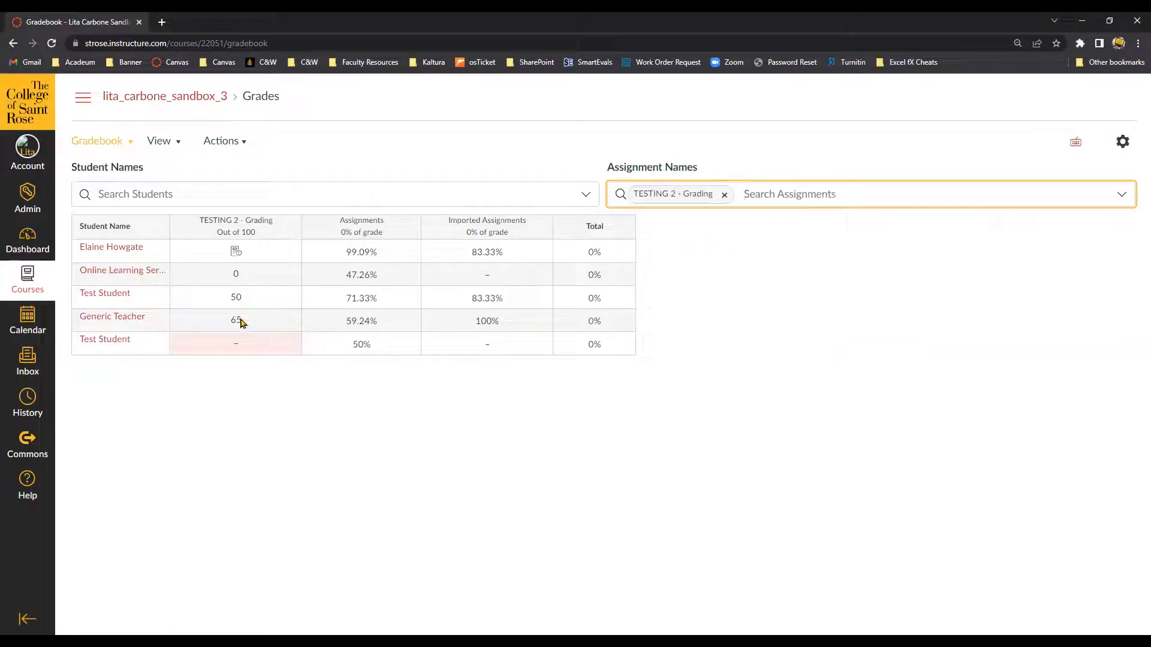
pyautogui.click(725, 199)
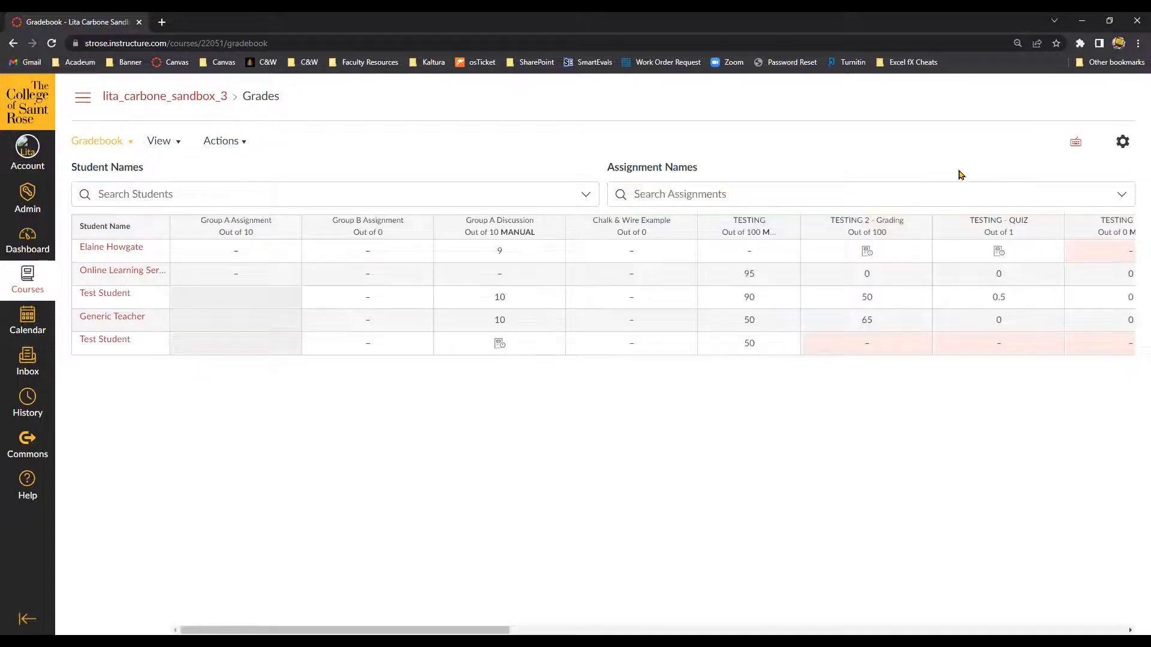
# Review the late policies and grade posting policy in the gradebook settings and leave without applying changes.
pyautogui.click(1116, 146)
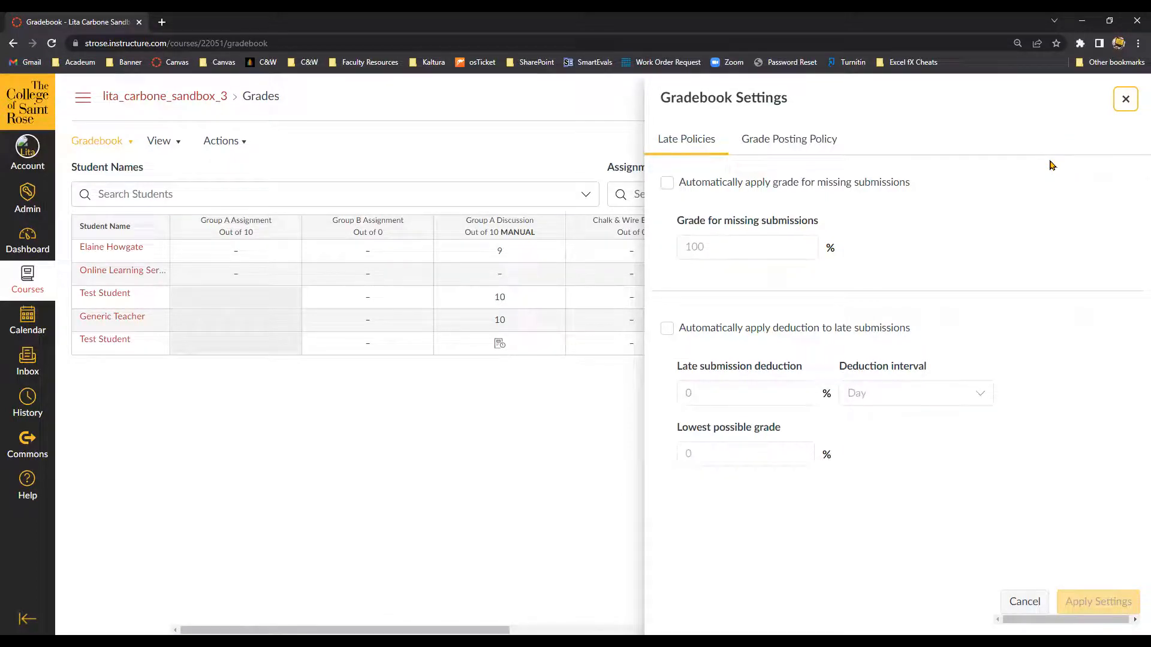
pyautogui.click(814, 145)
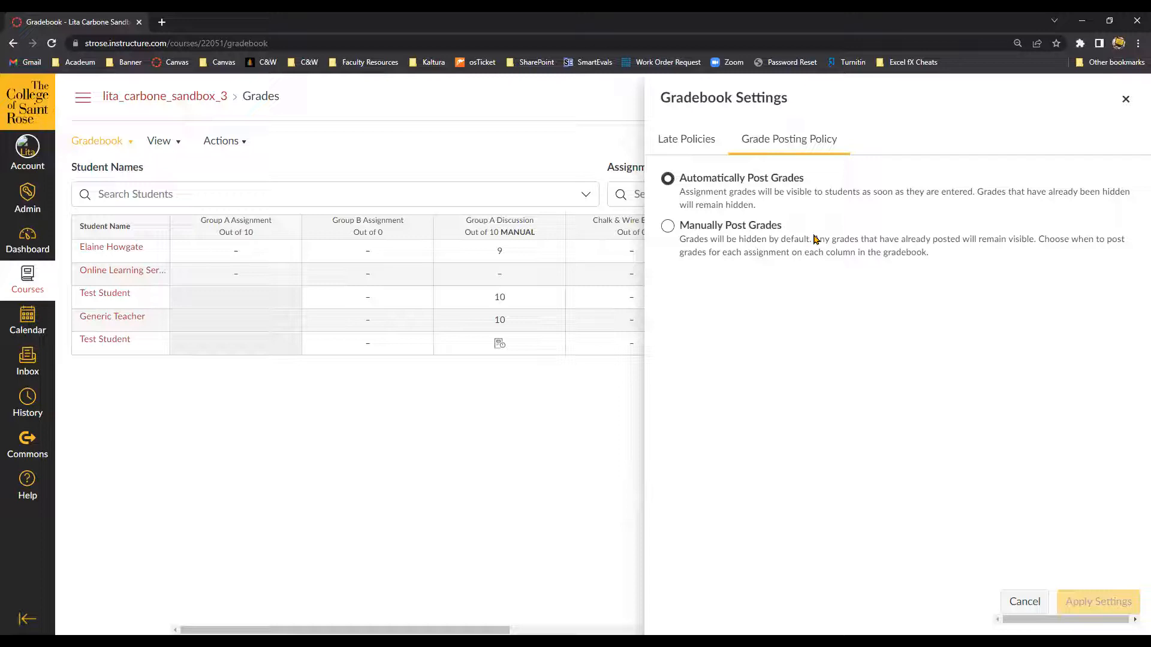
pyautogui.click(1023, 602)
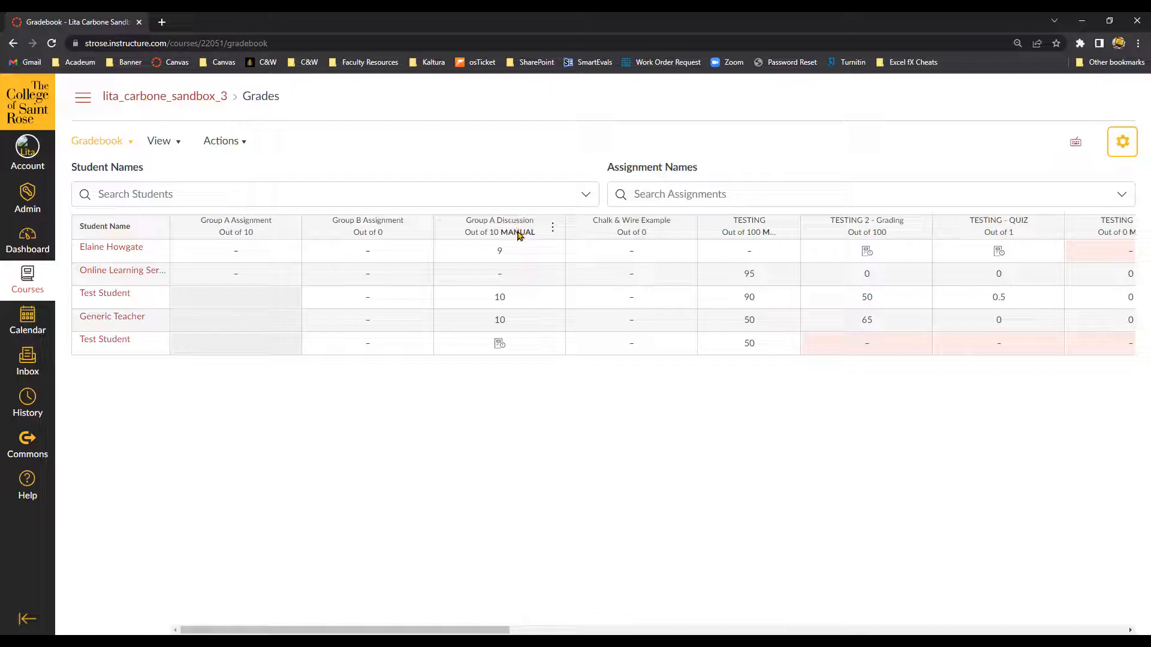
pyautogui.click(627, 443)
# Enter a grade of 75 for the first student in the TESTING assignment.
pyautogui.click(753, 254)
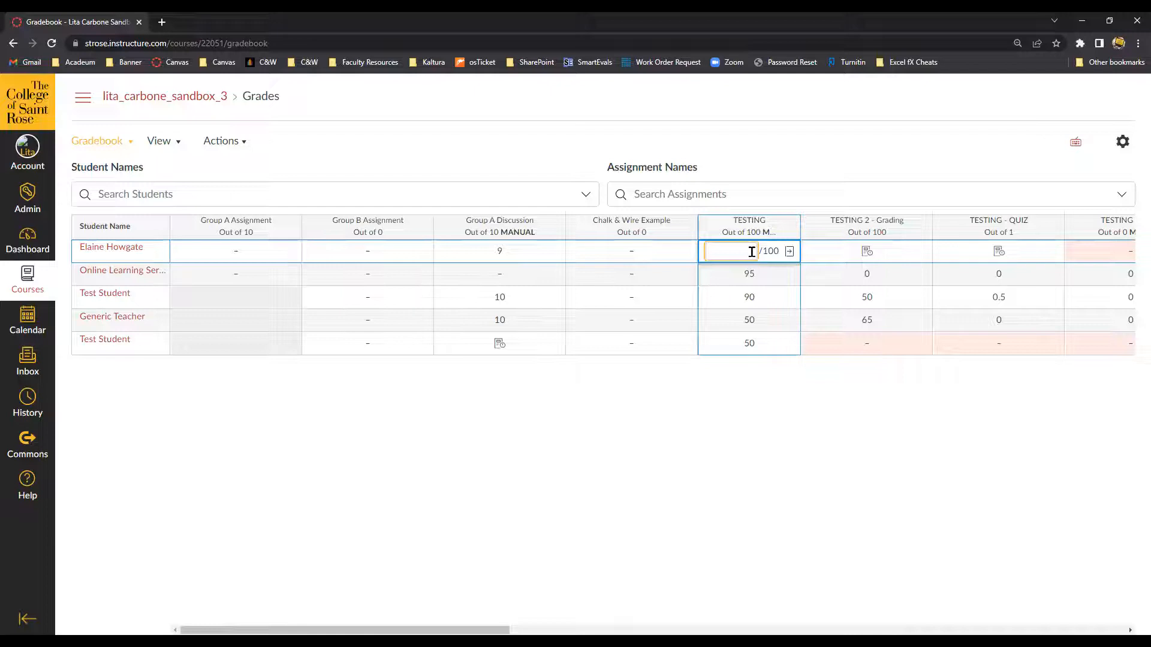
pyautogui.write('75')
pyautogui.click(811, 421)
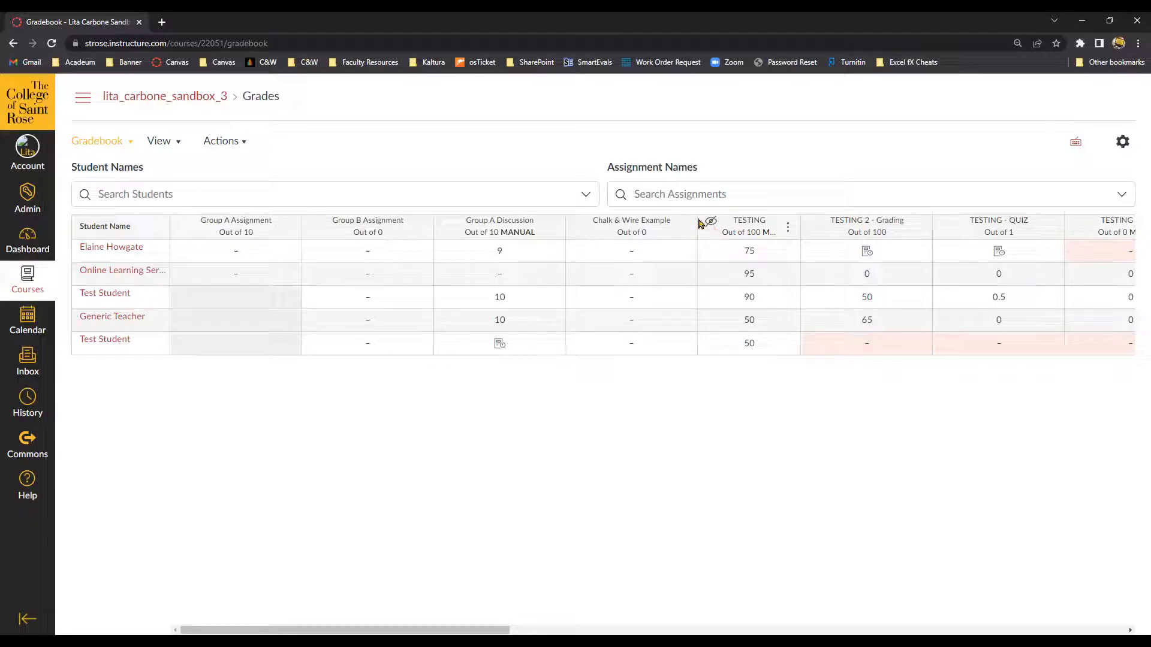
# View the TESTING column's grading options, including posting and hiding grades, and close them without choosing any.
pyautogui.click(790, 227)
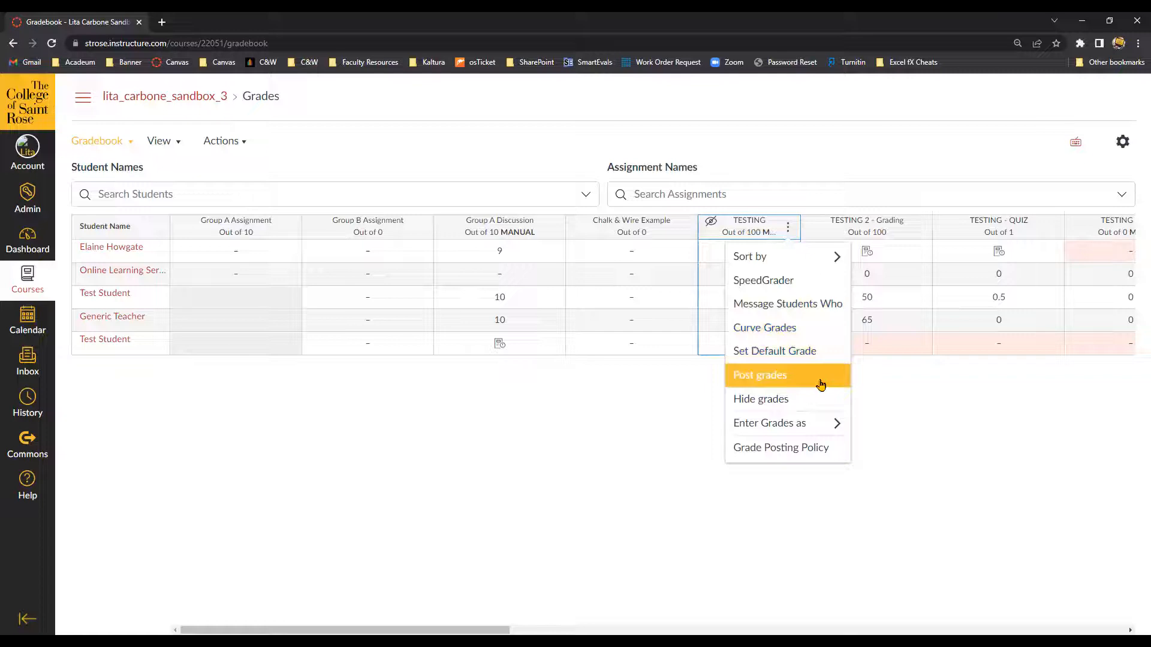
pyautogui.click(663, 388)
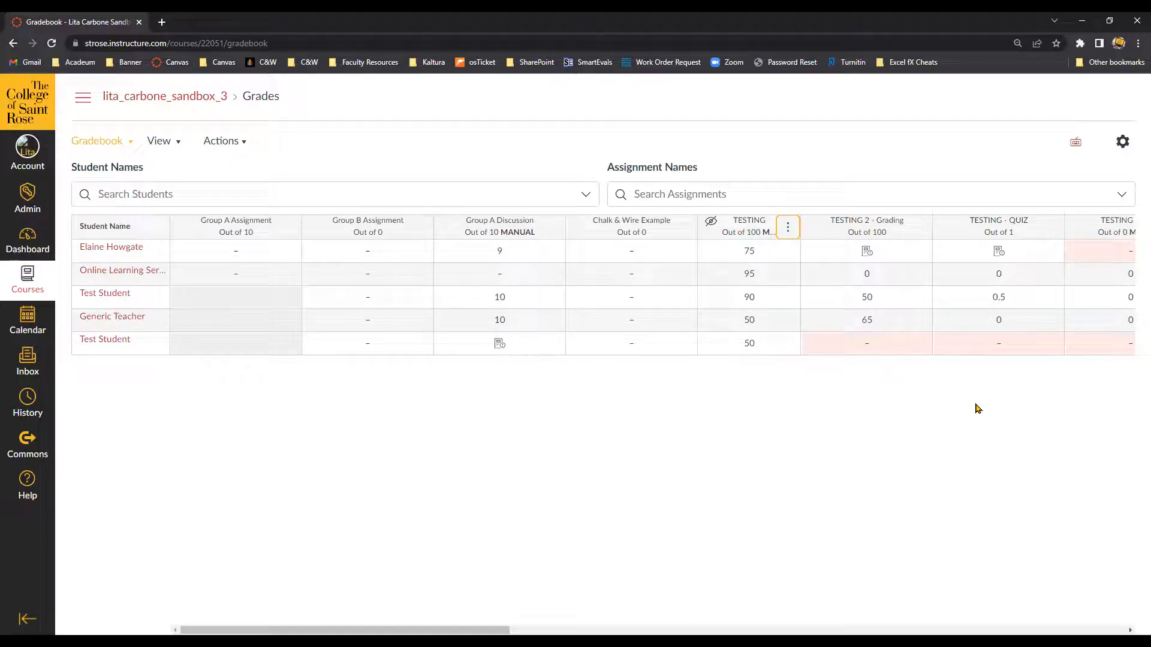
pyautogui.moveTo(540, 227)
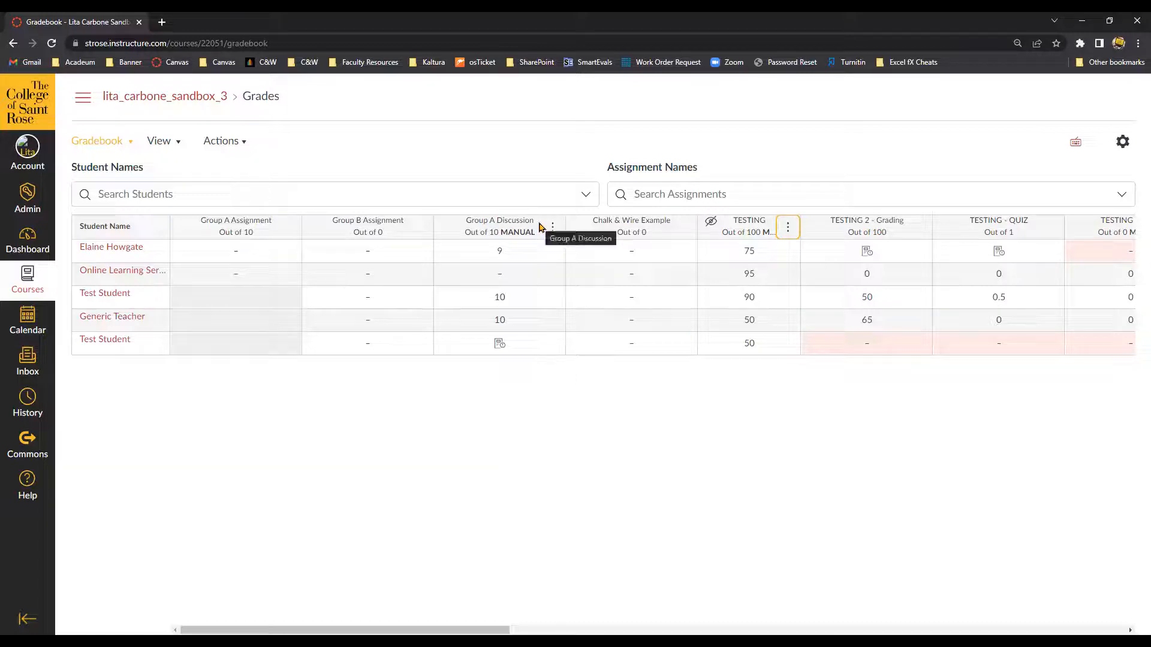
# Open the Group A Discussion in a separate browser tab, view its topic page, and return to the gradebook.
pyautogui.moveTo(538, 226); pyautogui.dragTo(369, 230)
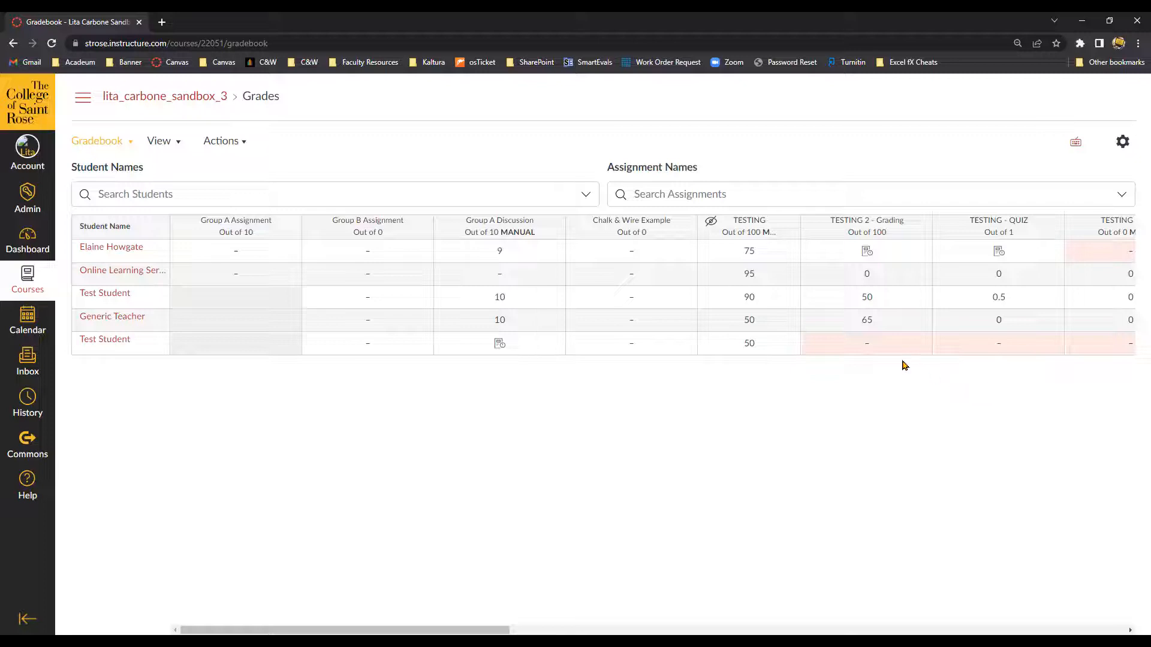
pyautogui.rightClick(505, 223)
pyautogui.click(518, 229)
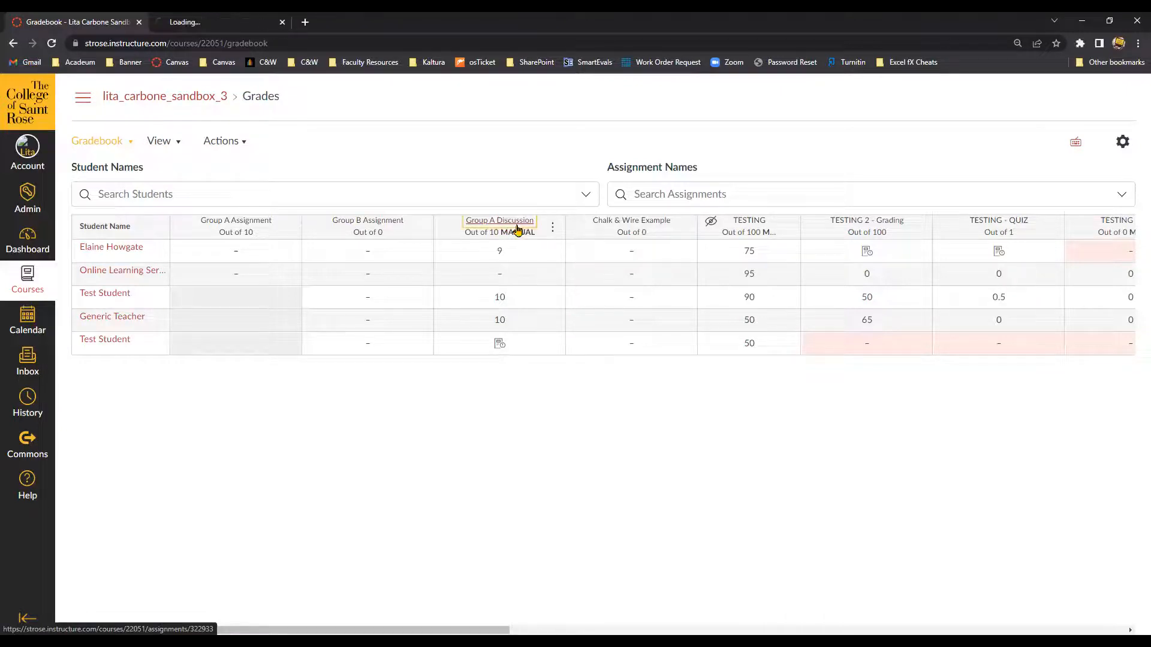
pyautogui.click(229, 18)
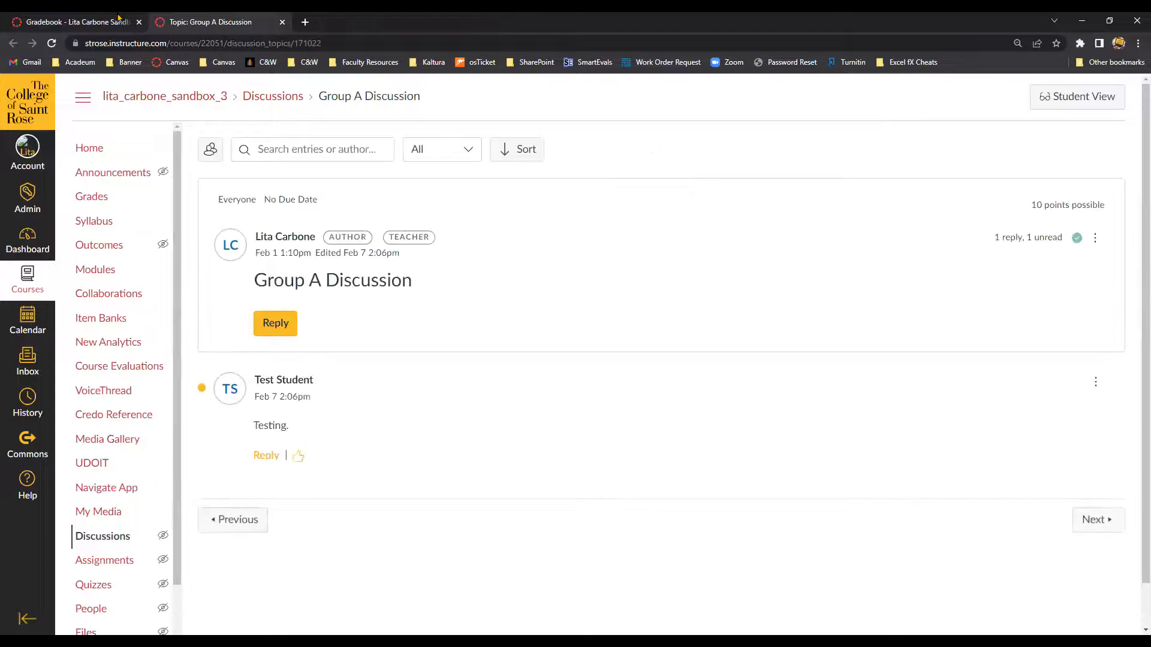
pyautogui.click(119, 20)
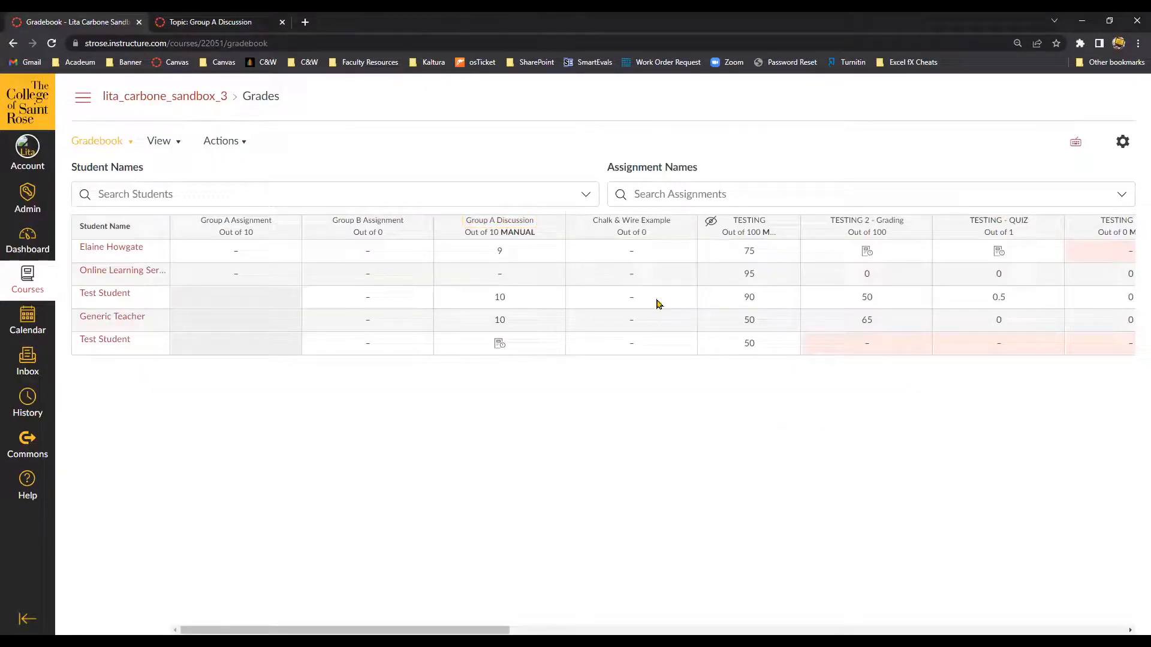
# Review the Assignments and Imported Assignments group columns beside the Total column, and return to the first assignment columns.
pyautogui.moveTo(489, 629); pyautogui.dragTo(1127, 612)
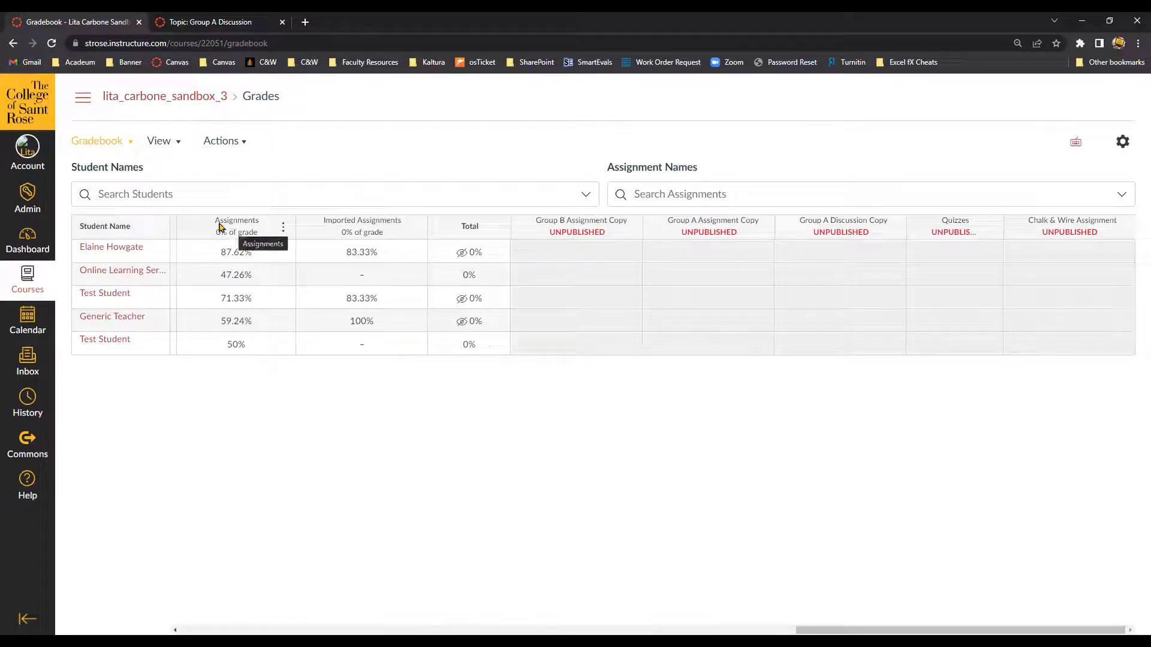
pyautogui.click(240, 226)
pyautogui.click(362, 226)
pyautogui.click(244, 226)
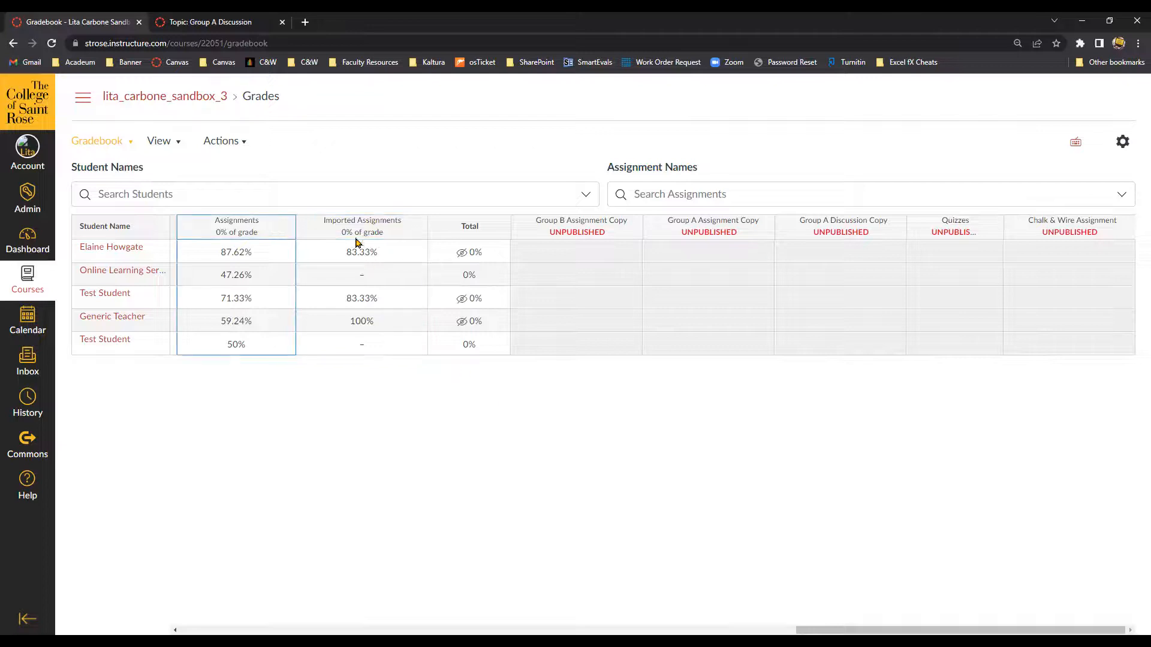
pyautogui.moveTo(935, 630); pyautogui.dragTo(223, 576)
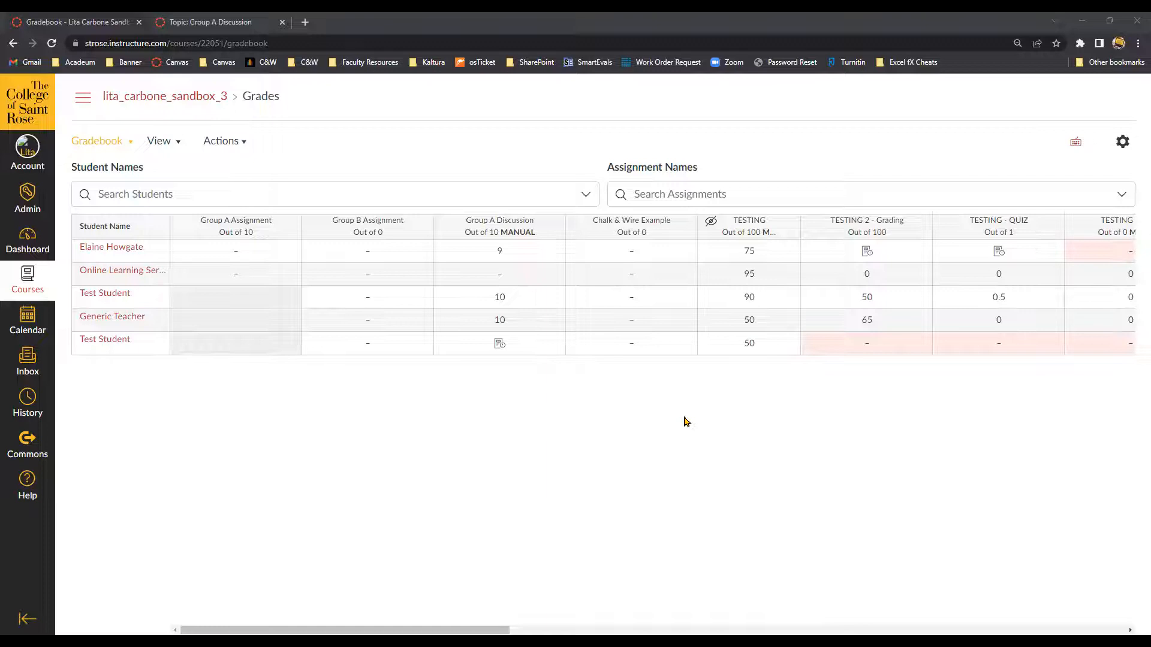
# Review the Curve Grades settings for Group A Assignment and close them without curving any grades.
pyautogui.click(288, 227)
pyautogui.moveTo(318, 257)
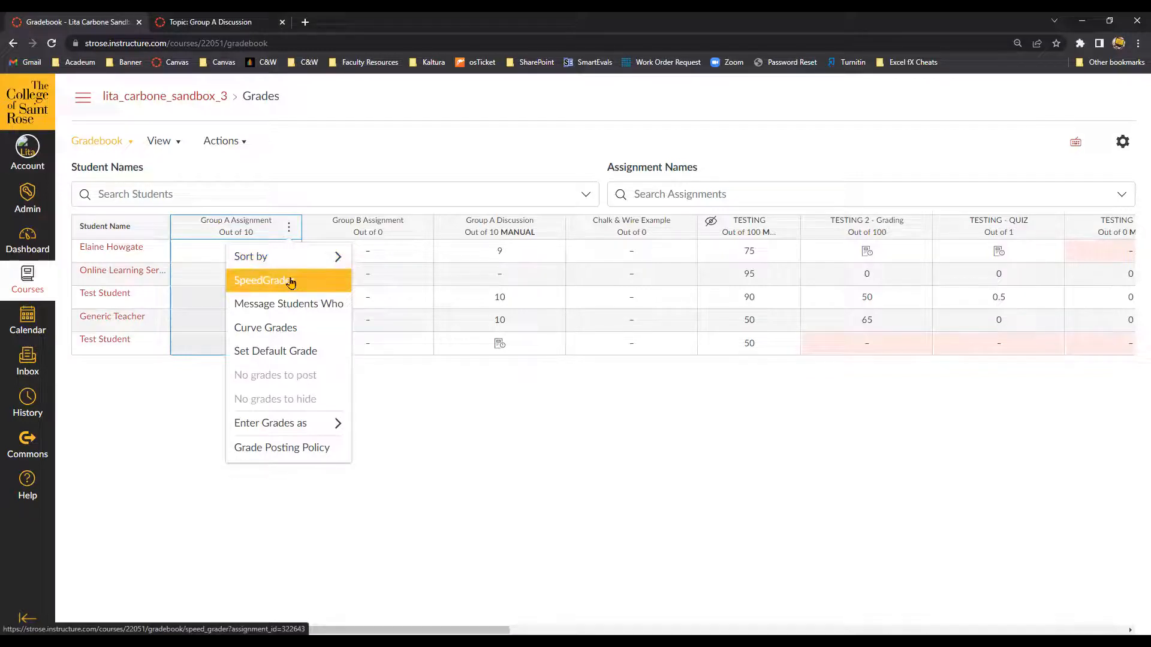
pyautogui.click(313, 329)
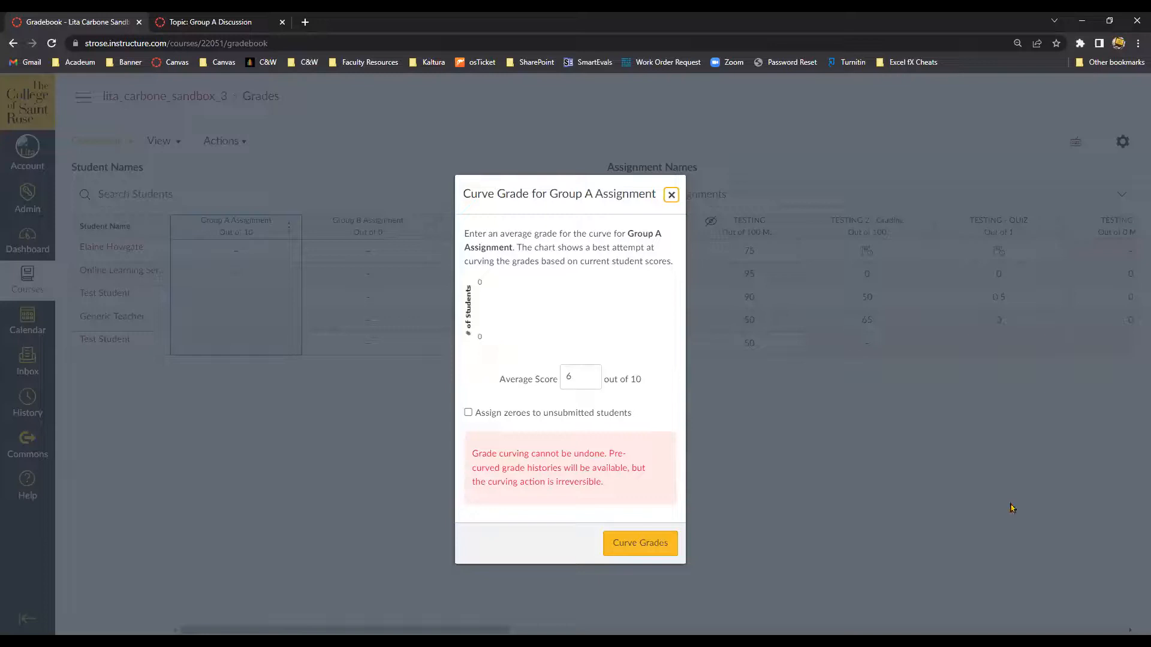
pyautogui.click(671, 195)
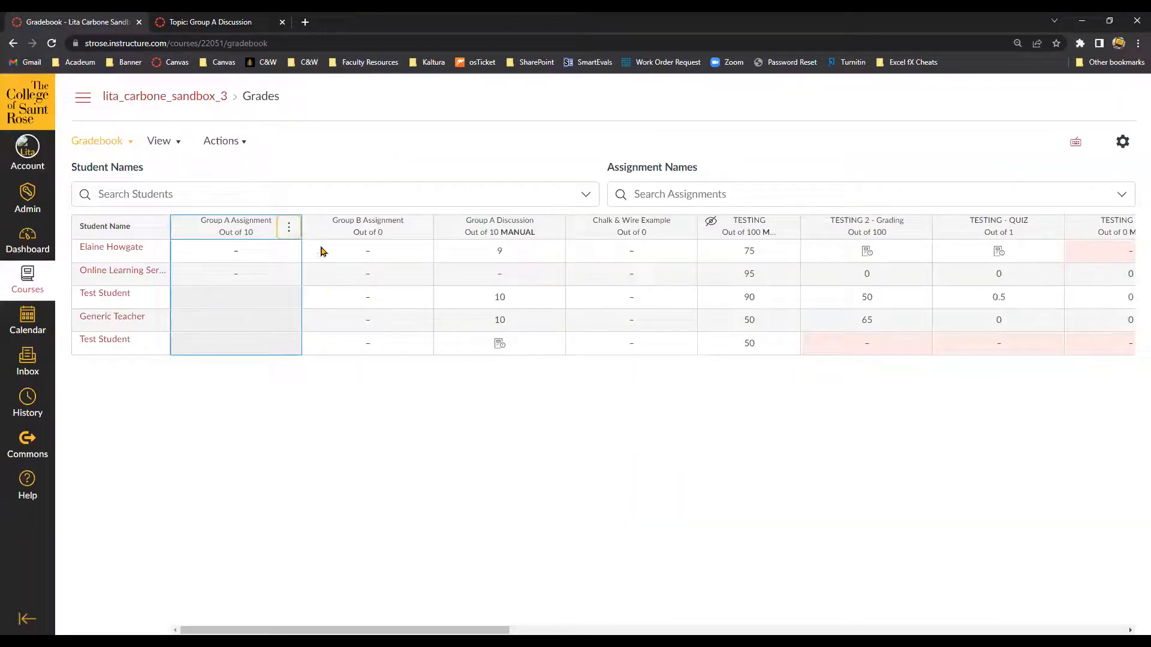
# Review the grade posting policy for Group A Assignment and close it without making changes.
pyautogui.click(289, 229)
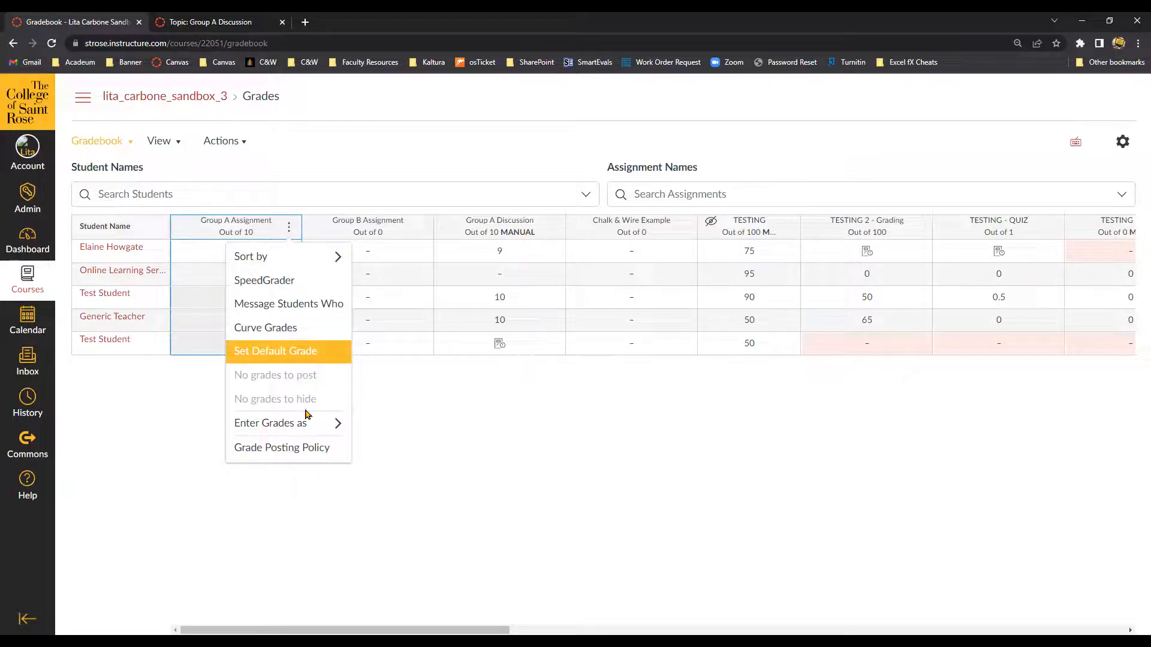
pyautogui.click(319, 450)
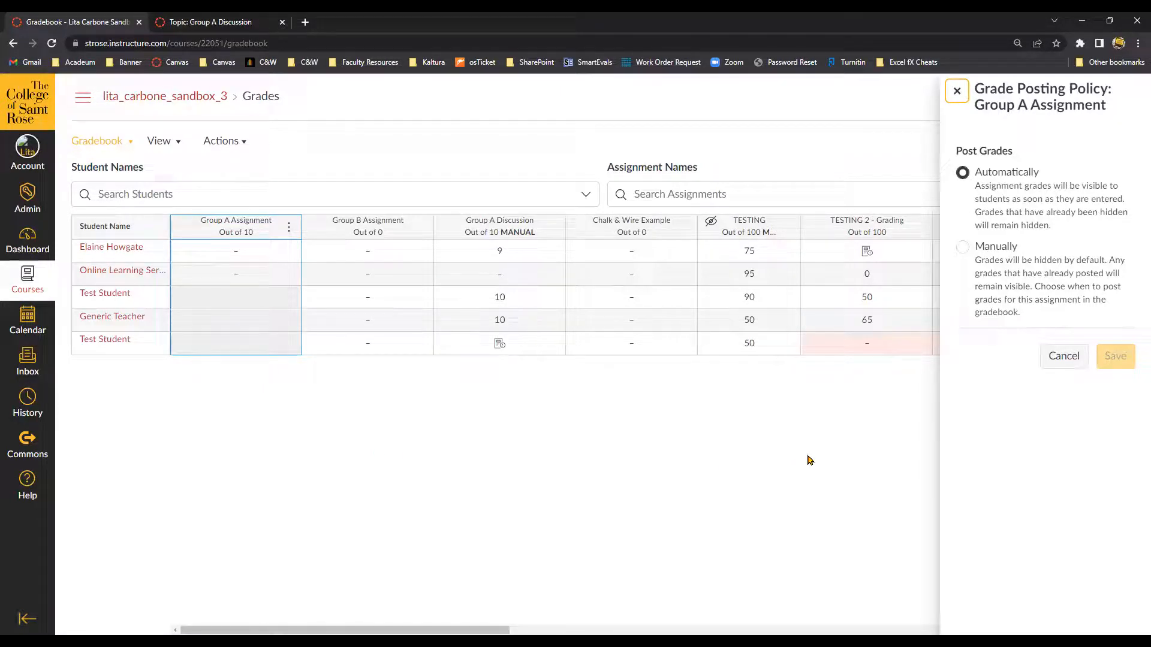
pyautogui.click(957, 91)
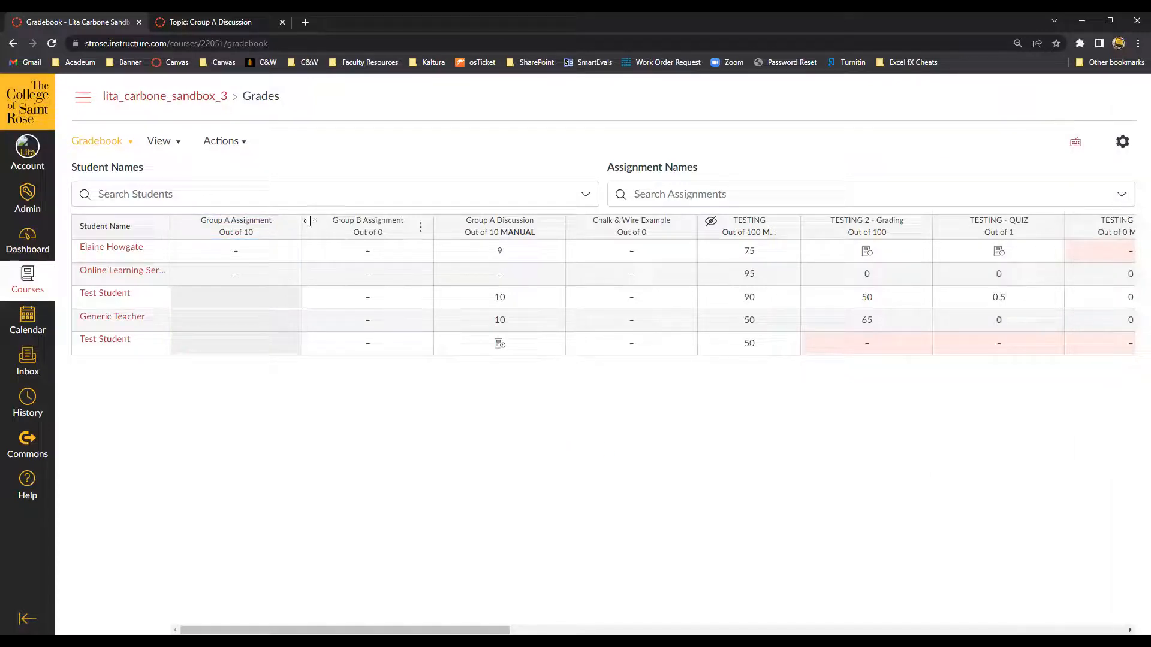
# Review the Message Students Who recipient criteria and message field for Group A Assignment, and cancel without sending a message.
pyautogui.click(289, 227)
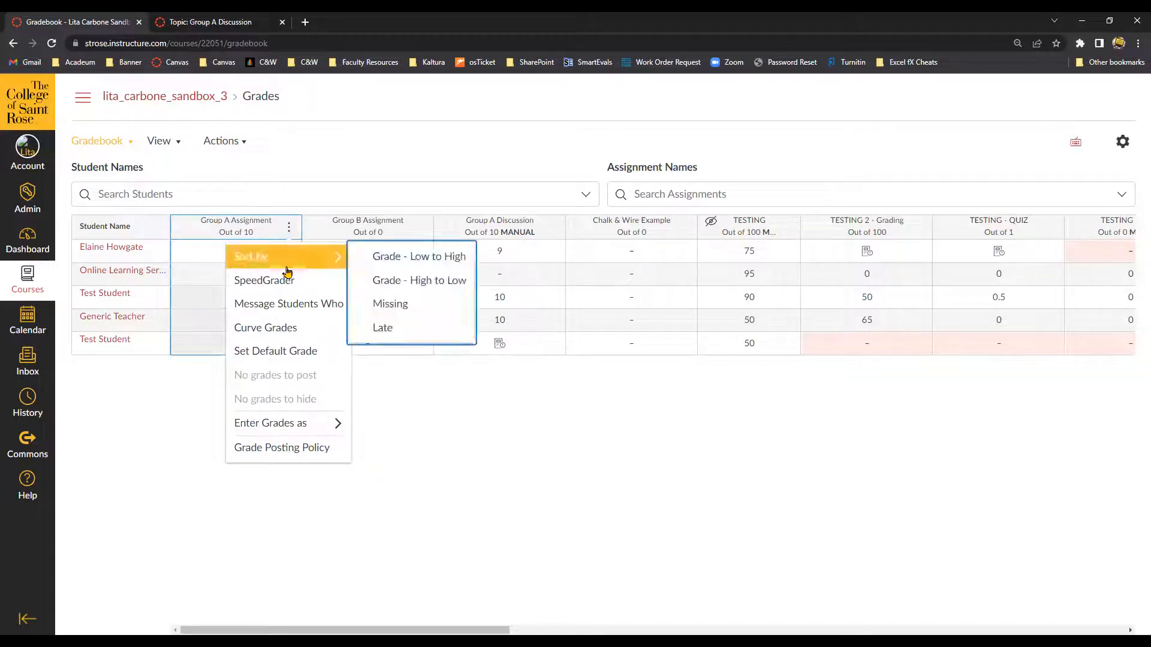
pyautogui.click(328, 319)
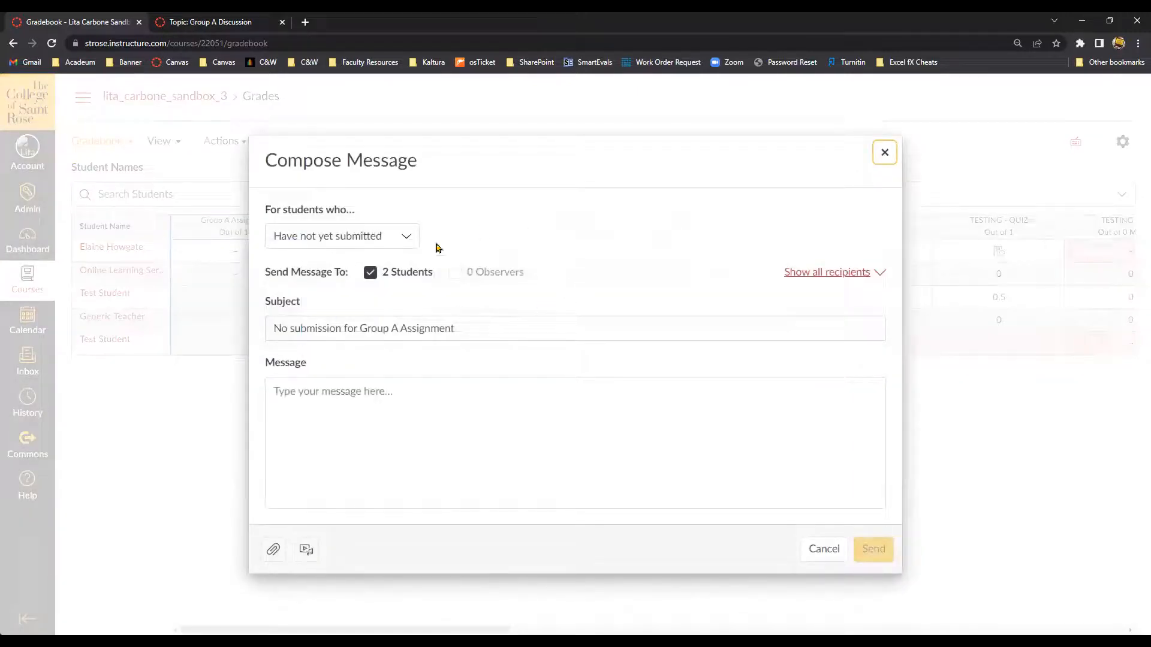
pyautogui.click(406, 239)
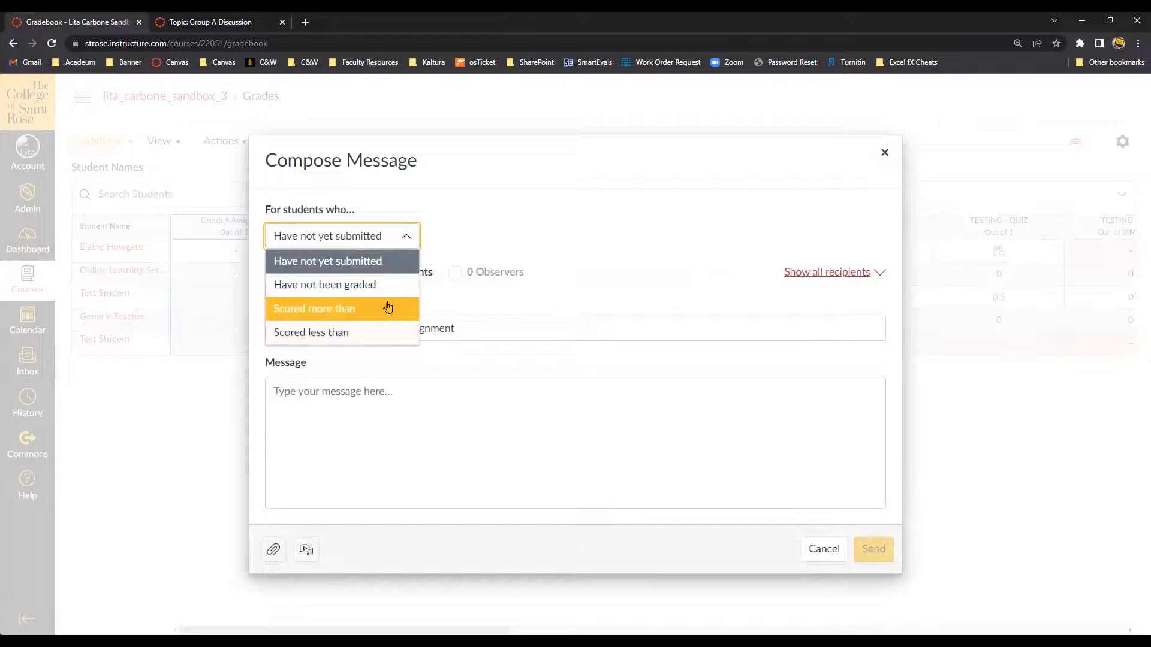
pyautogui.click(441, 424)
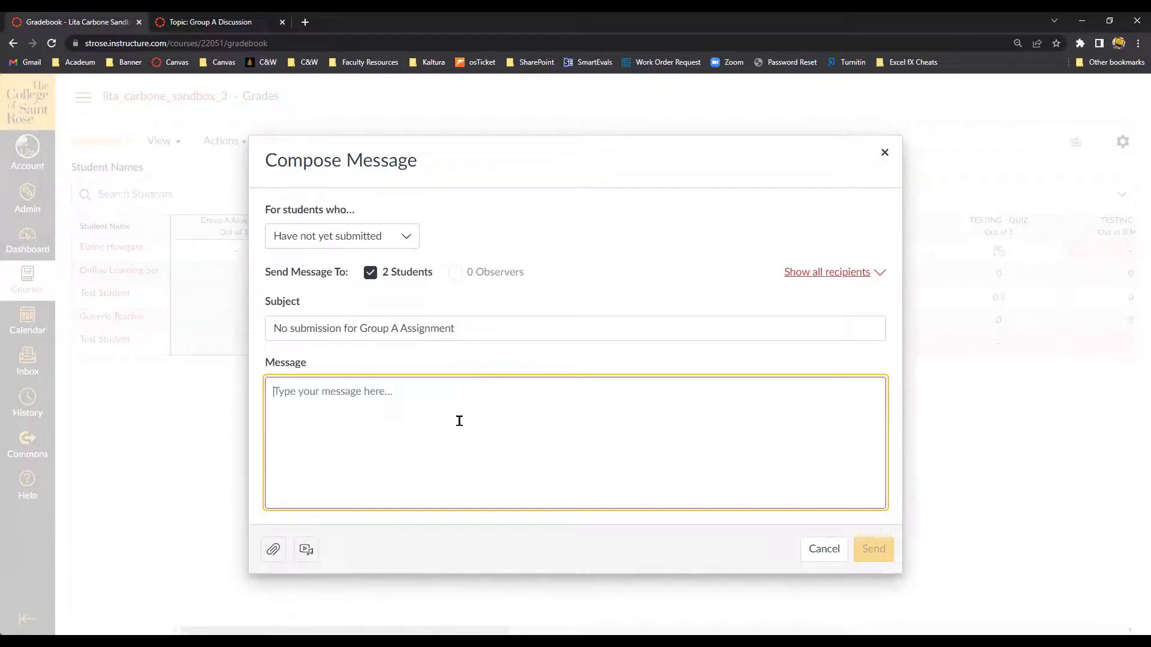
pyautogui.click(823, 548)
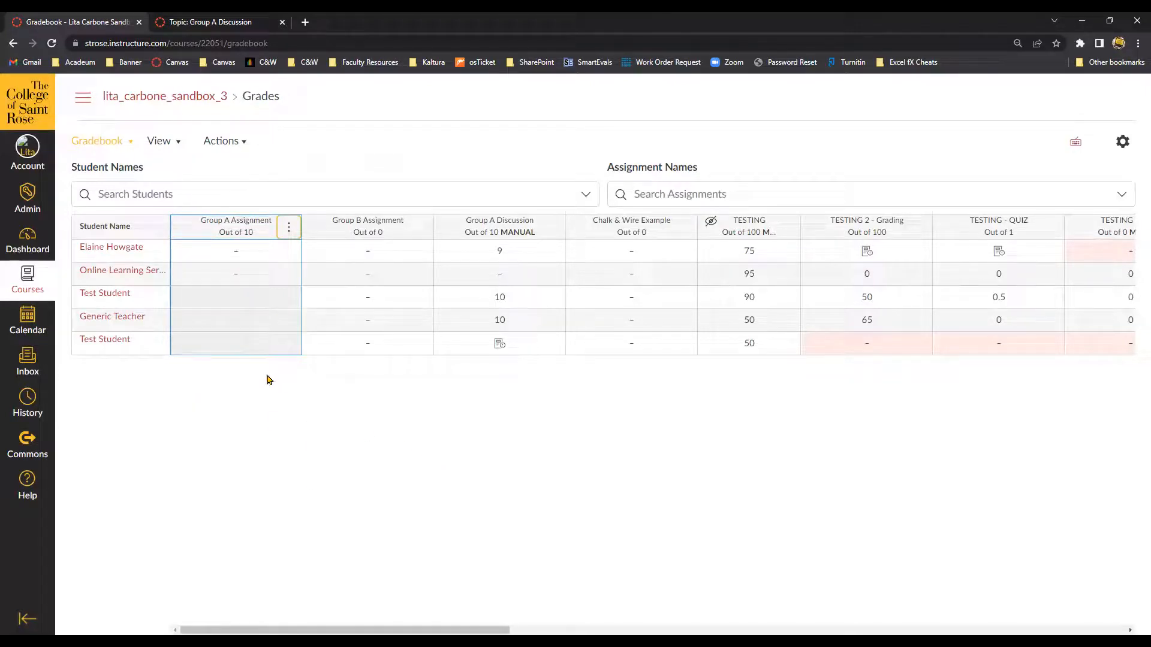
# View the first student's summary and individual grades page, and return to the course gradebook.
pyautogui.click(104, 249)
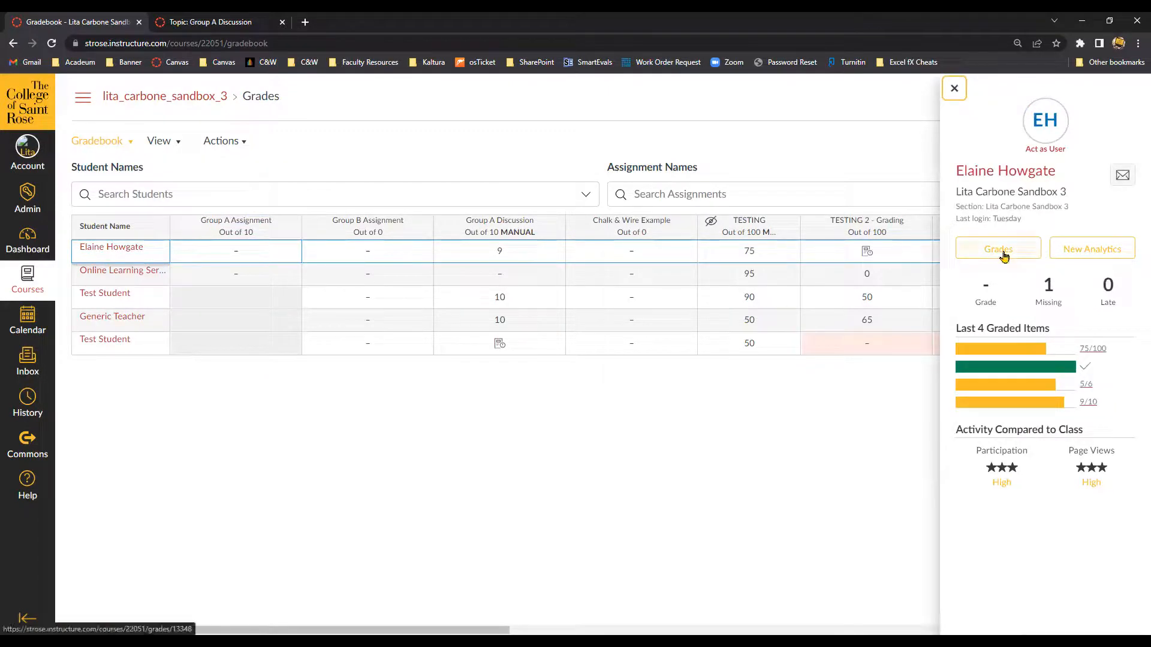
pyautogui.click(1003, 256)
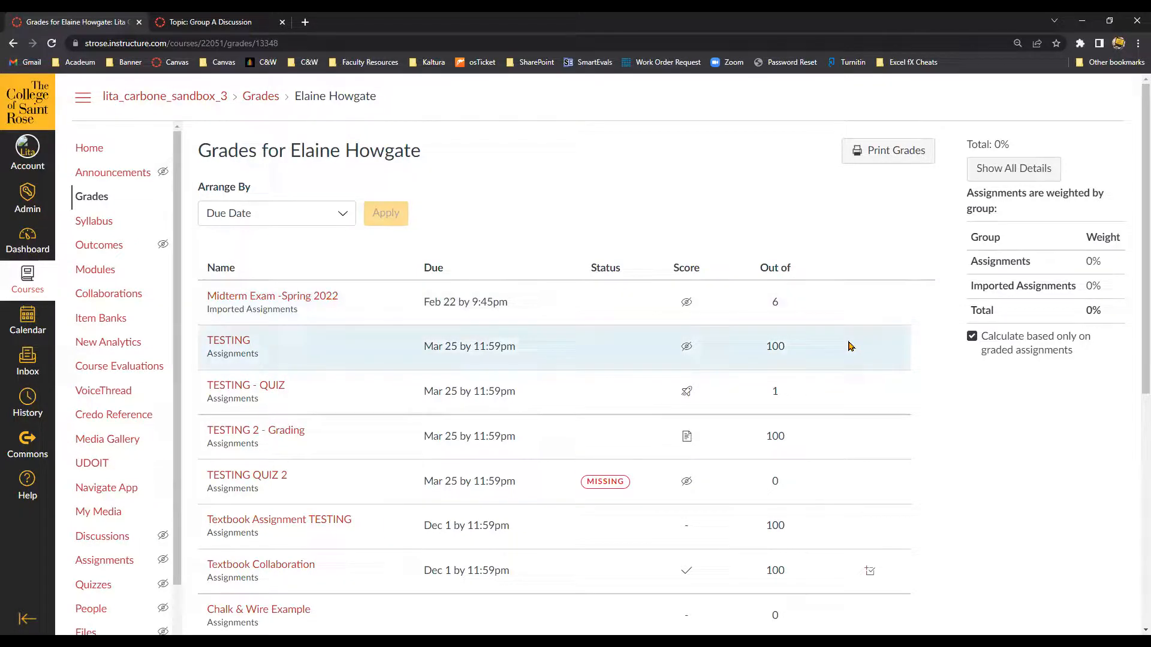
pyautogui.click(261, 97)
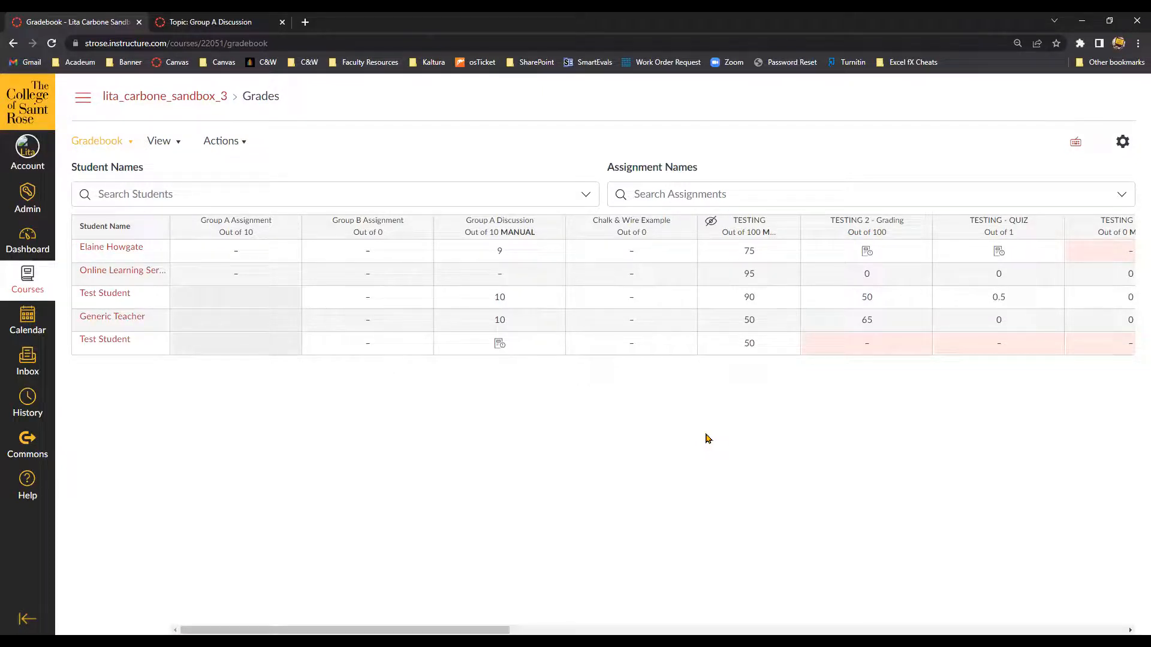
# Review the second student's grade, status and comment details for Group A Discussion, and close them without changes.
pyautogui.click(518, 279)
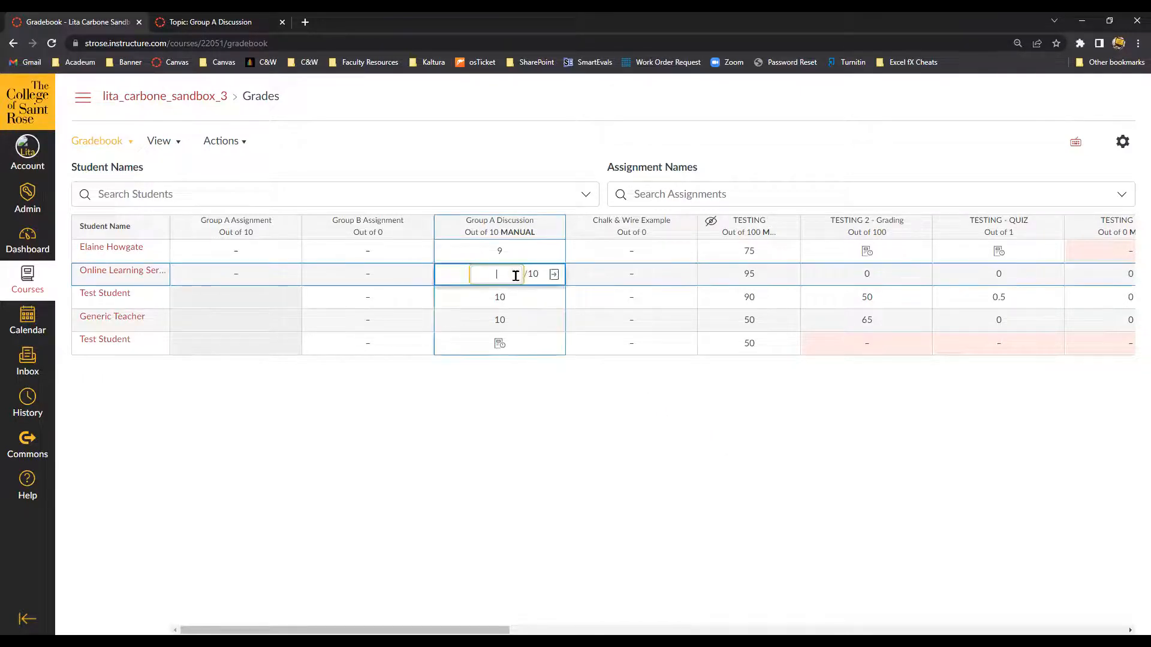
pyautogui.click(553, 276)
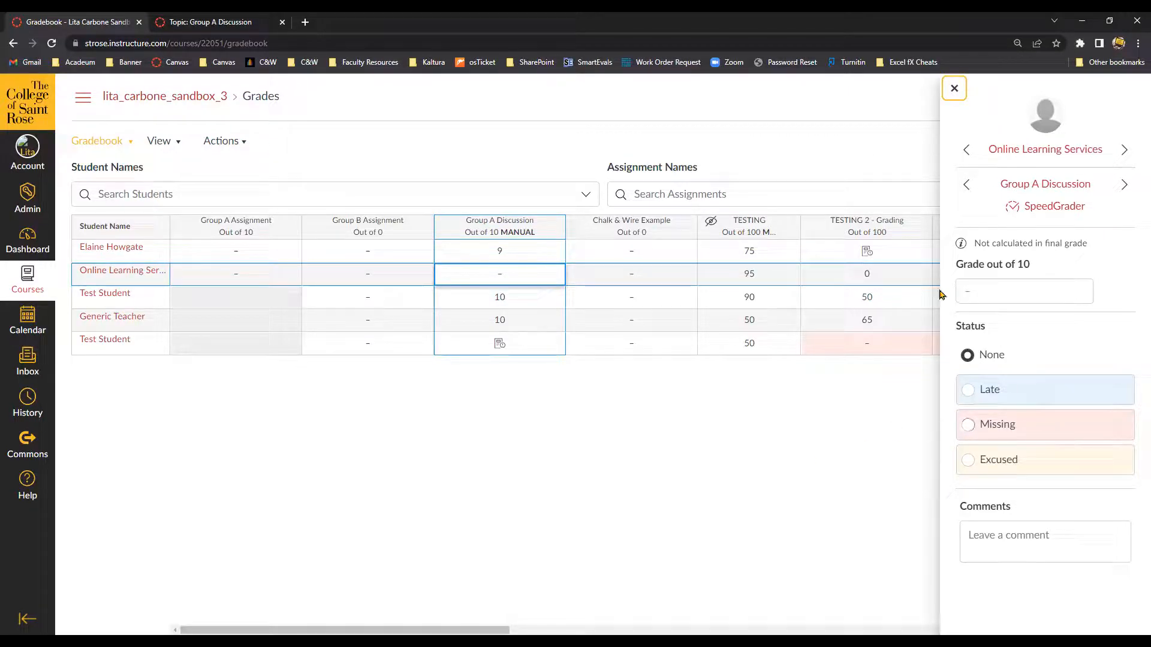
pyautogui.click(954, 88)
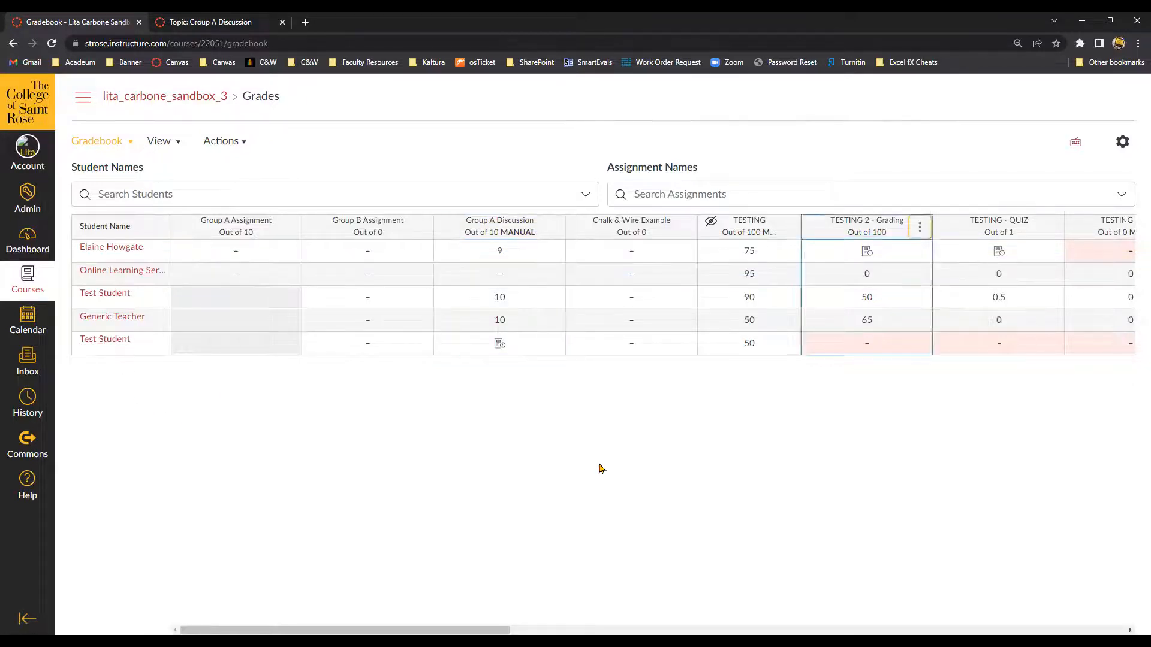
# Open TESTING 2 - Grading in SpeedGrader and review its student sorting and name-hiding options without saving changes.
pyautogui.click(918, 228)
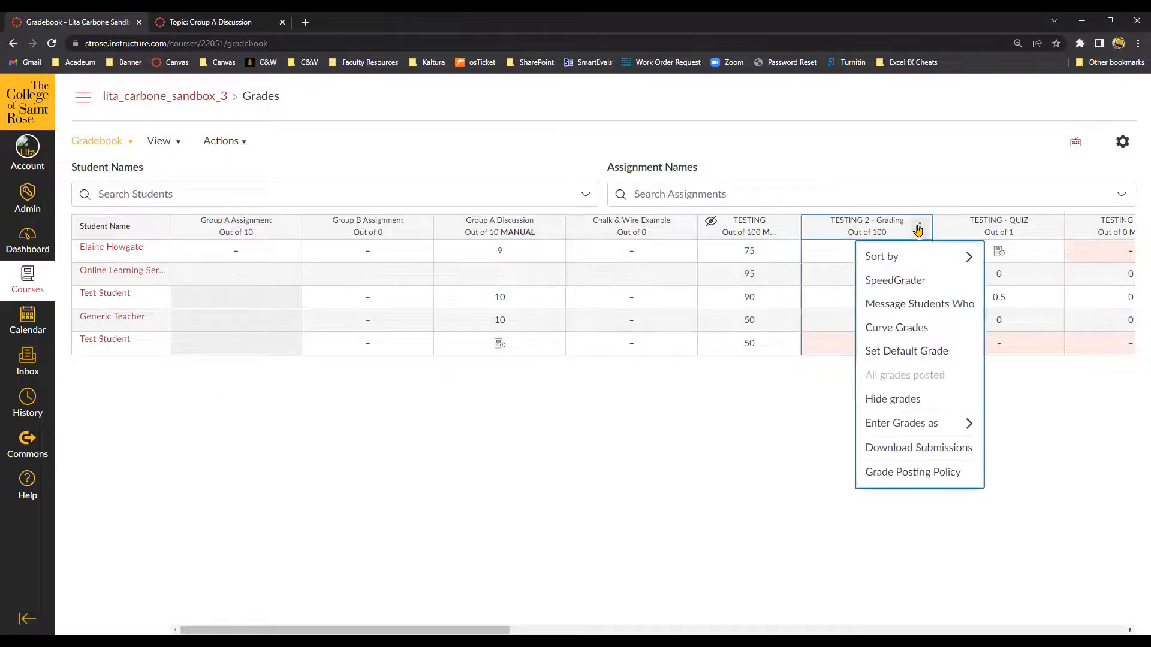
pyautogui.click(915, 290)
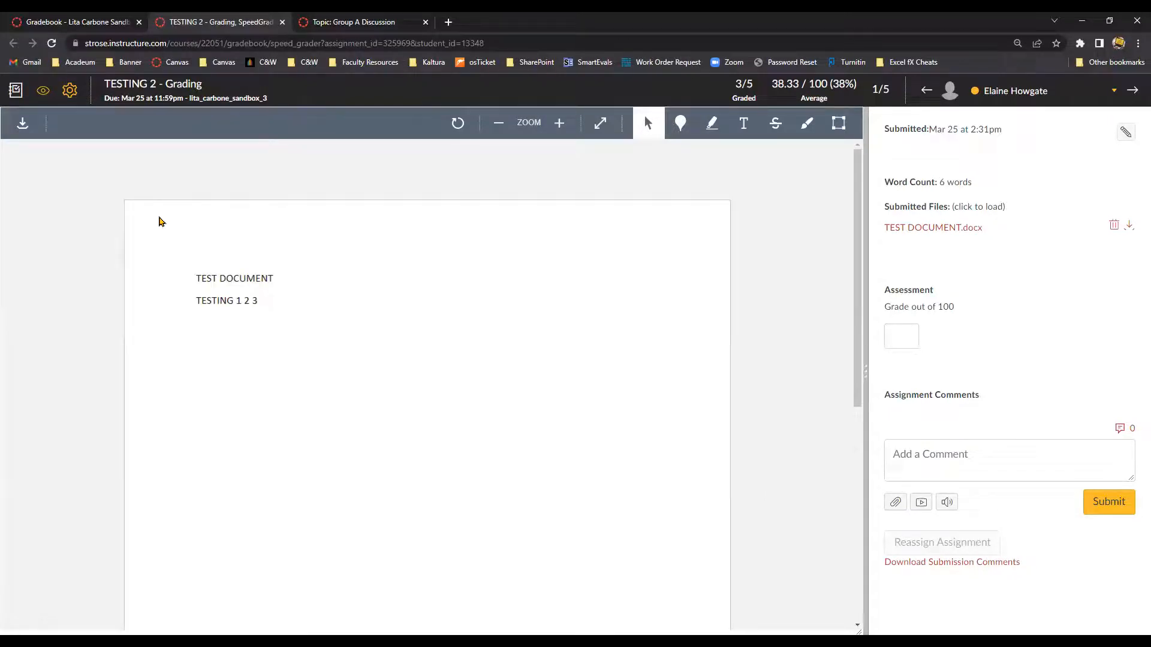
pyautogui.click(70, 96)
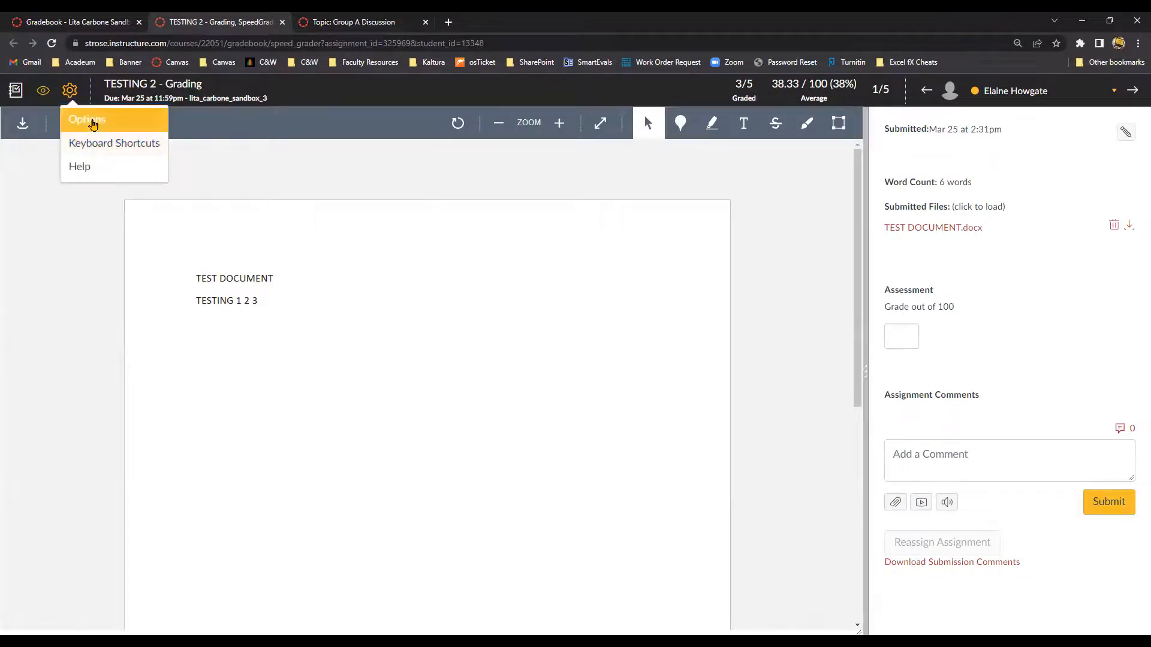
pyautogui.click(93, 125)
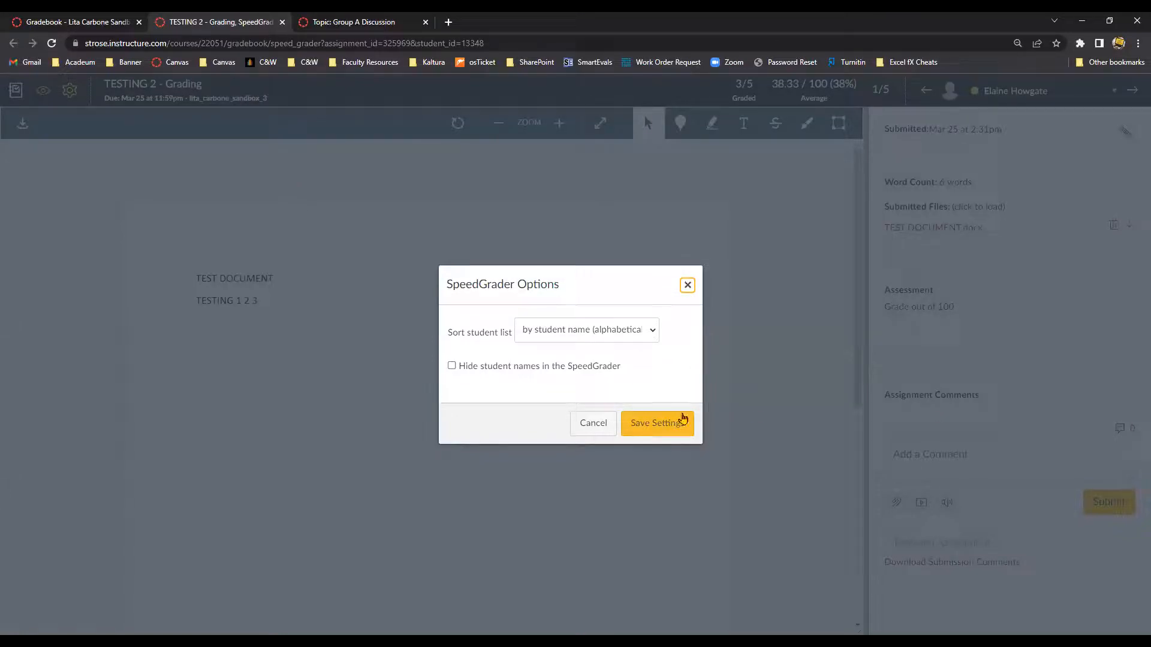
pyautogui.click(645, 335)
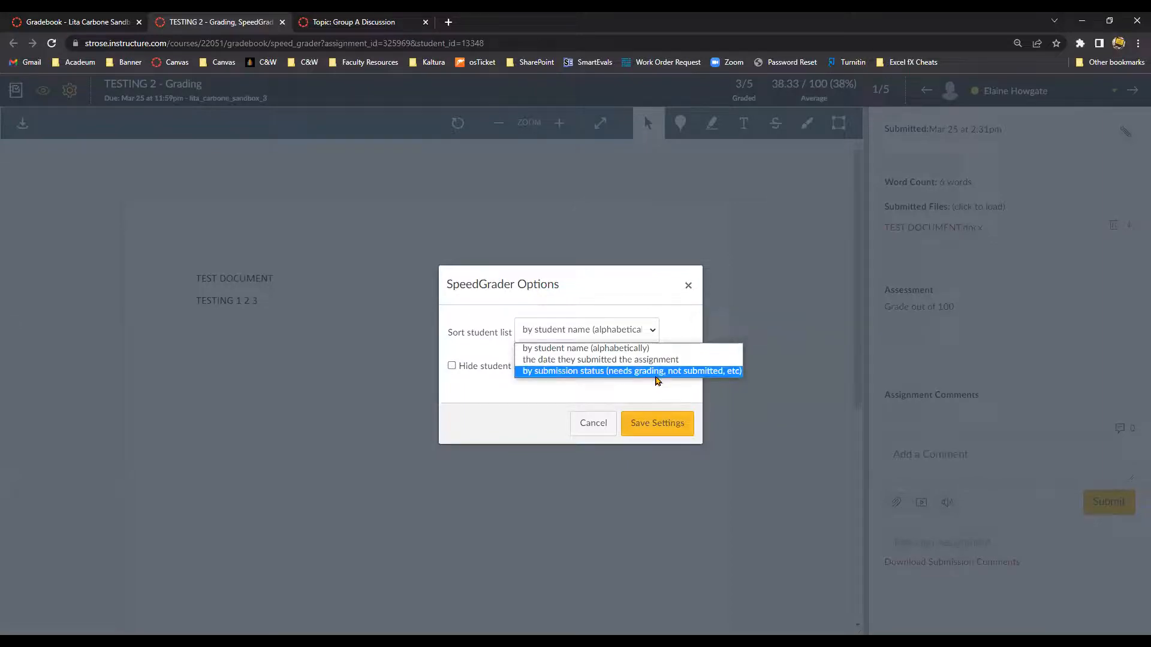
pyautogui.click(552, 379)
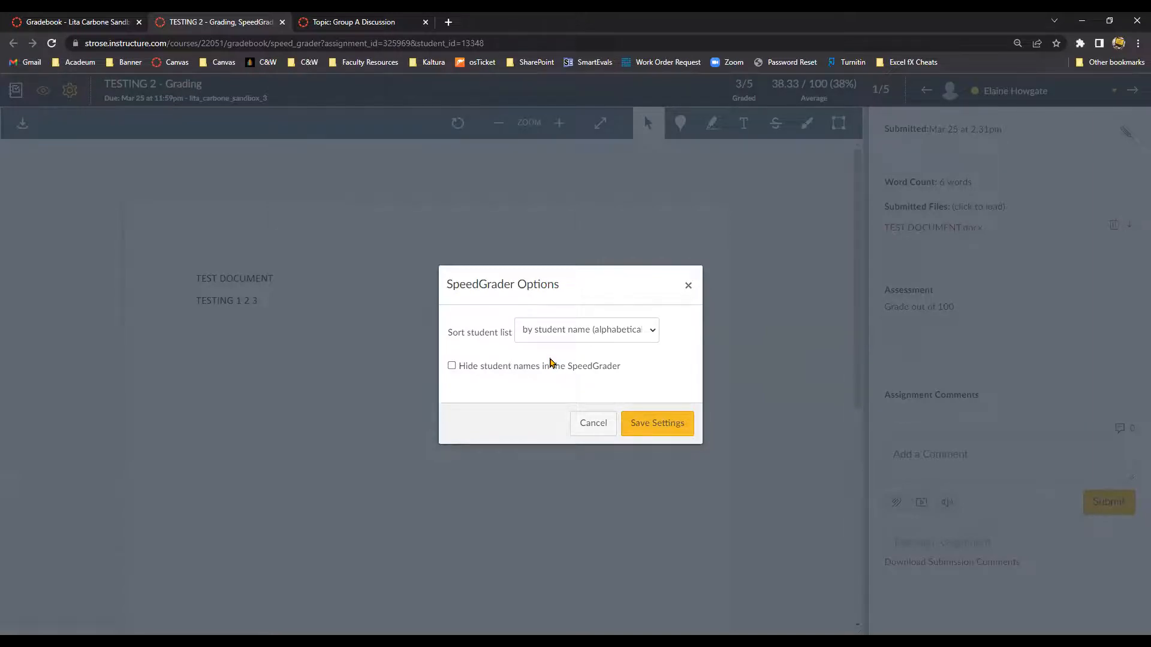
pyautogui.click(597, 429)
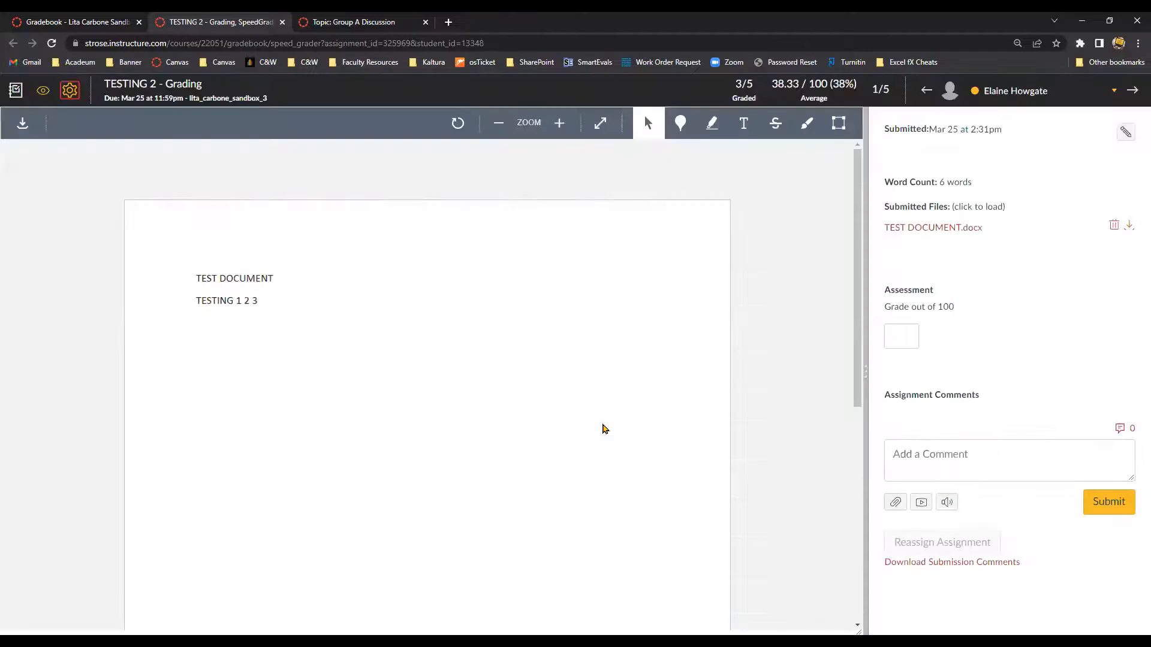
# Record a webcam media comment on the first student's TESTING 2 - Grading submission and save it.
pyautogui.click(984, 450)
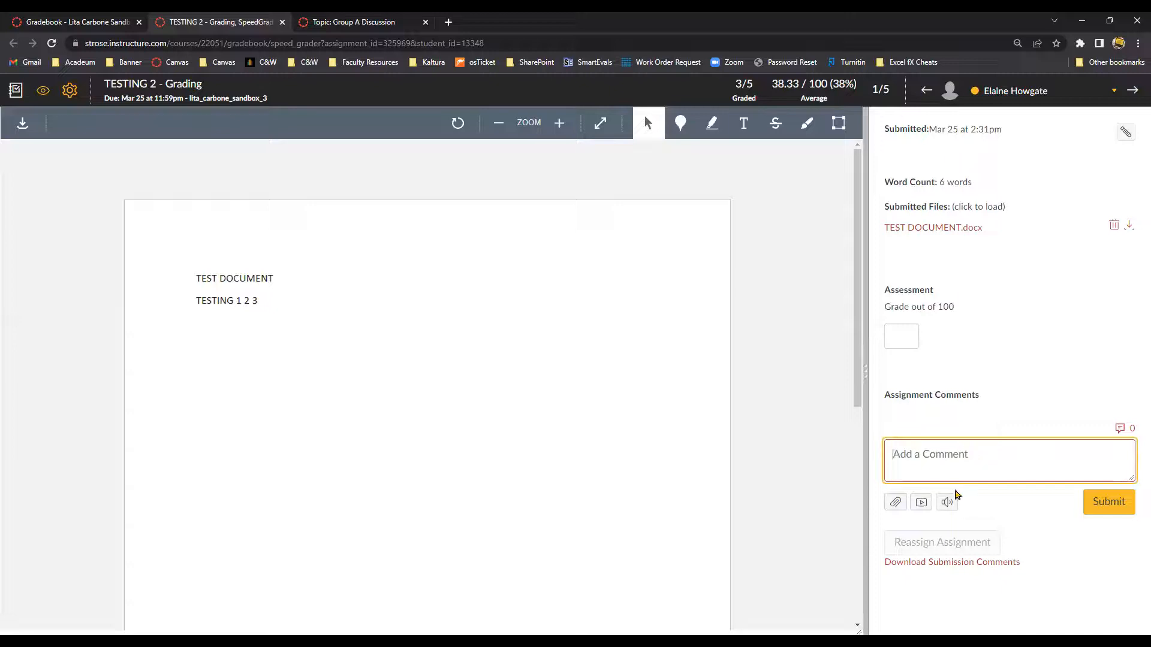
pyautogui.click(924, 508)
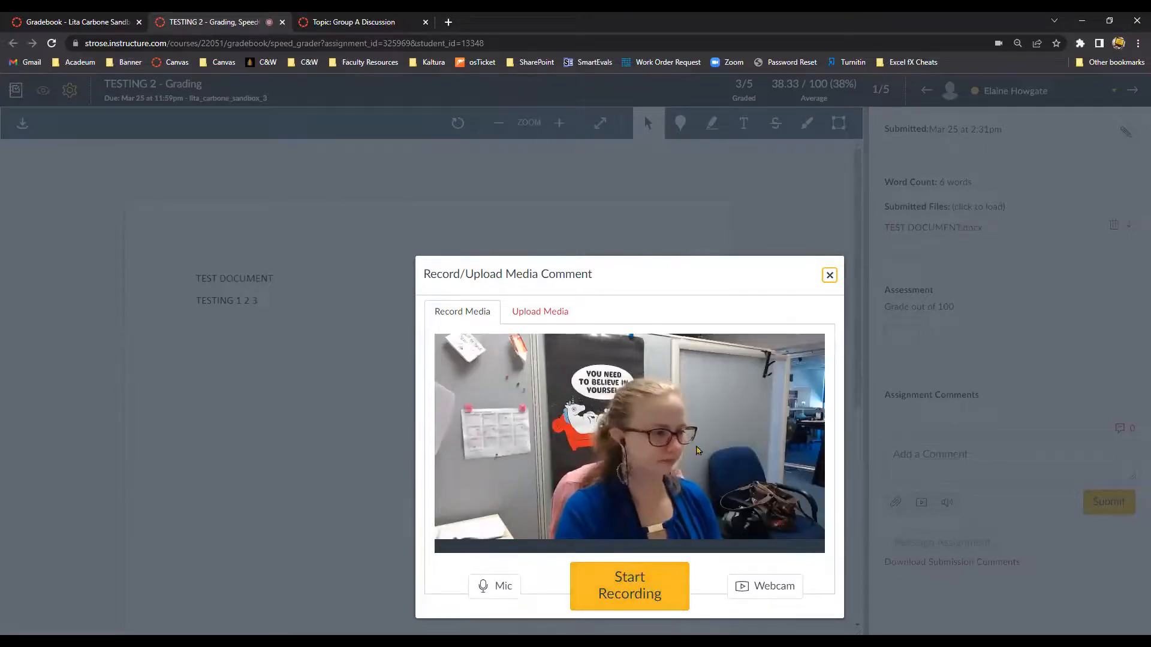
pyautogui.click(675, 586)
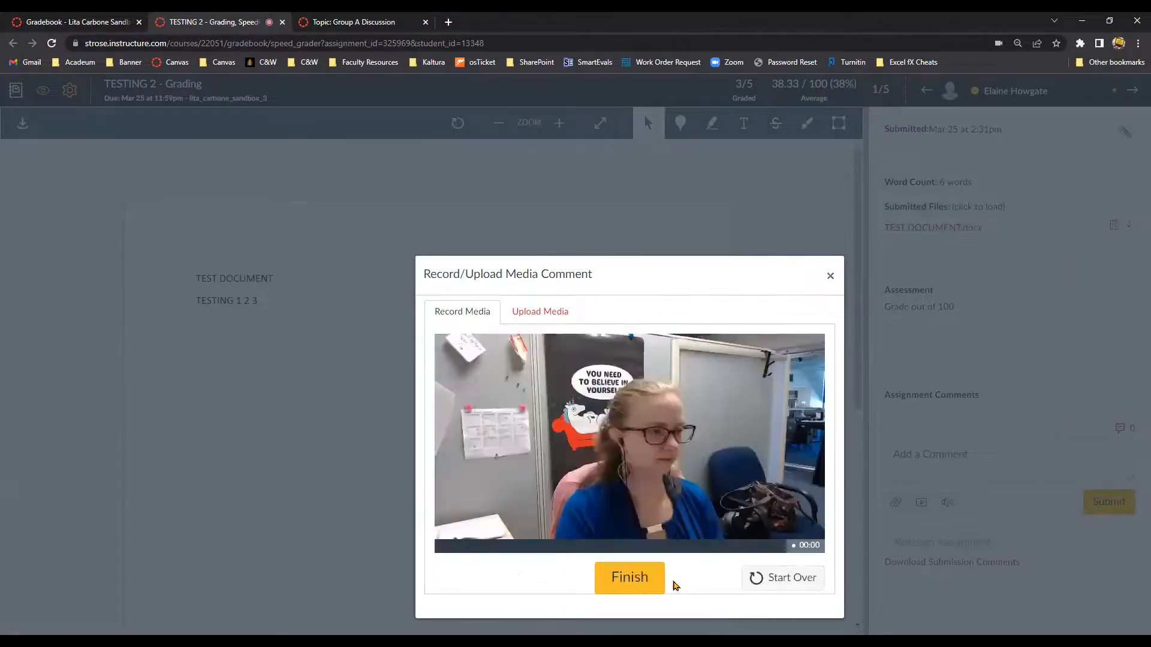
pyautogui.click(624, 579)
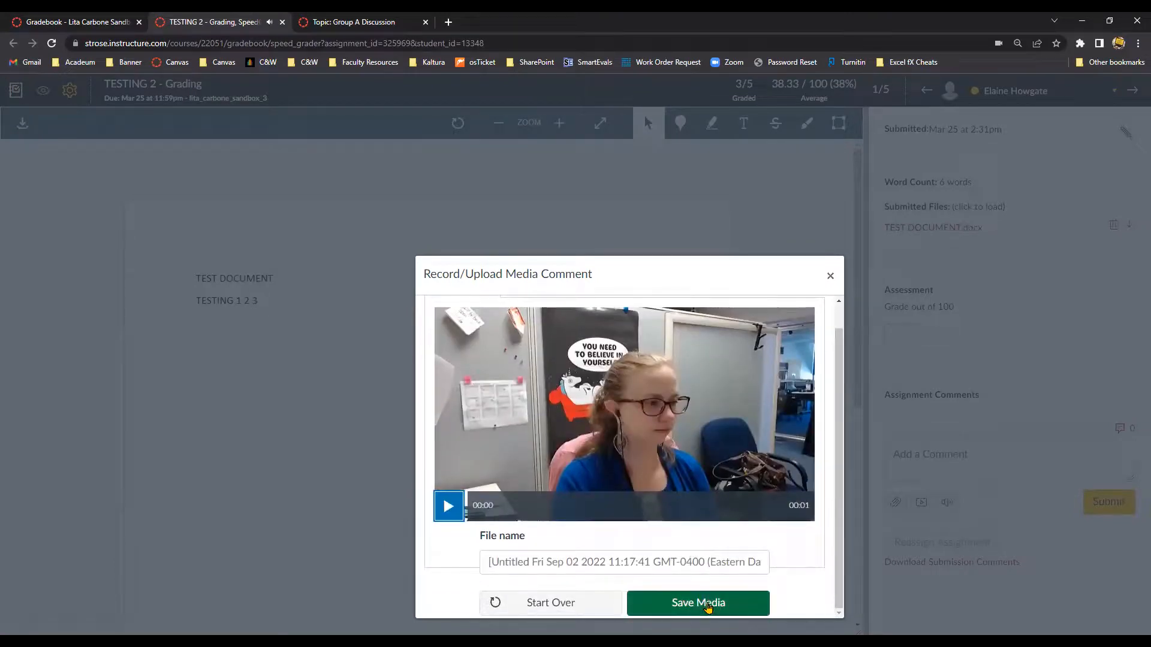
pyautogui.click(708, 605)
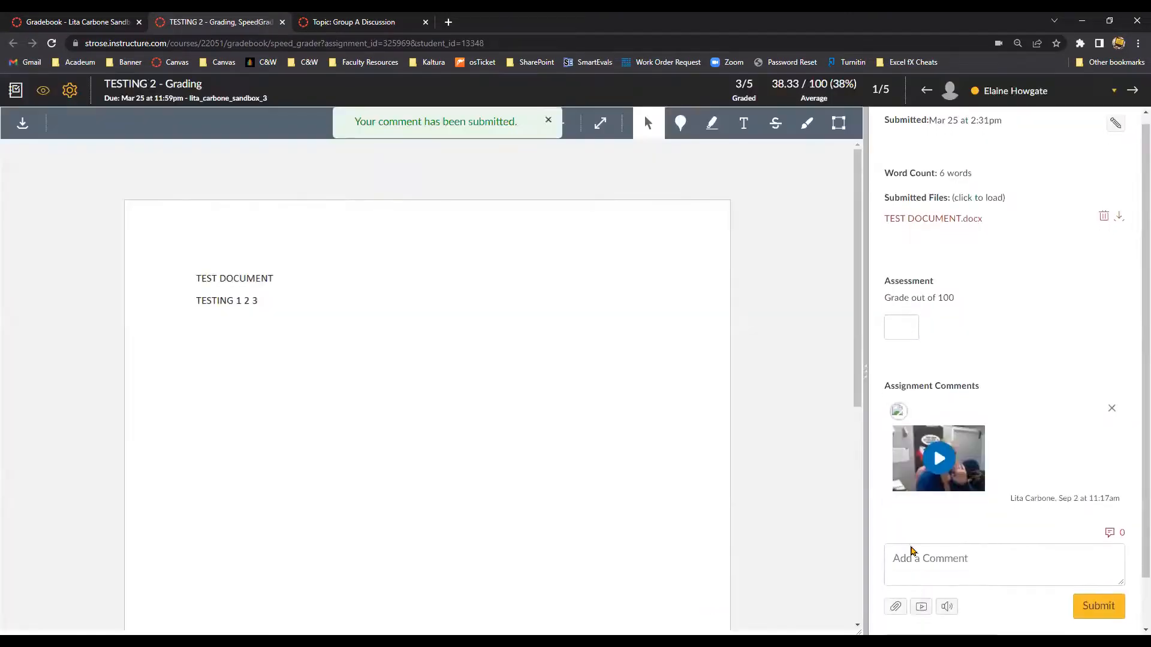
# Dictate the comment "great work on this assignment" with Speech to Text and submit it to the first student.
pyautogui.click(1000, 563)
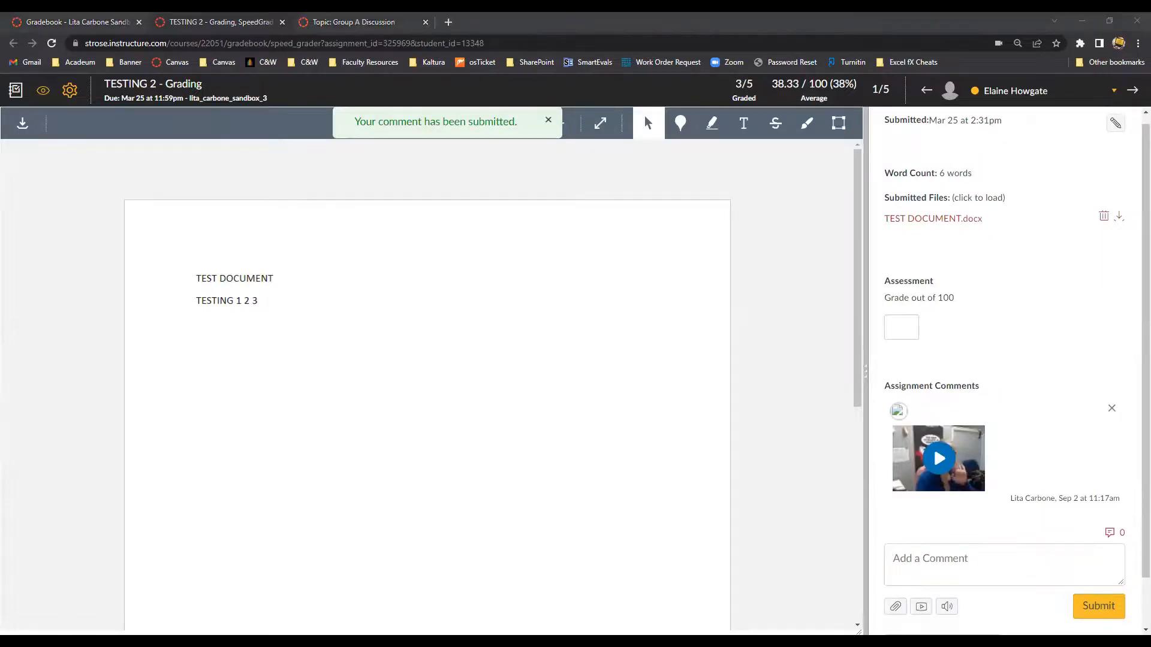
pyautogui.click(947, 607)
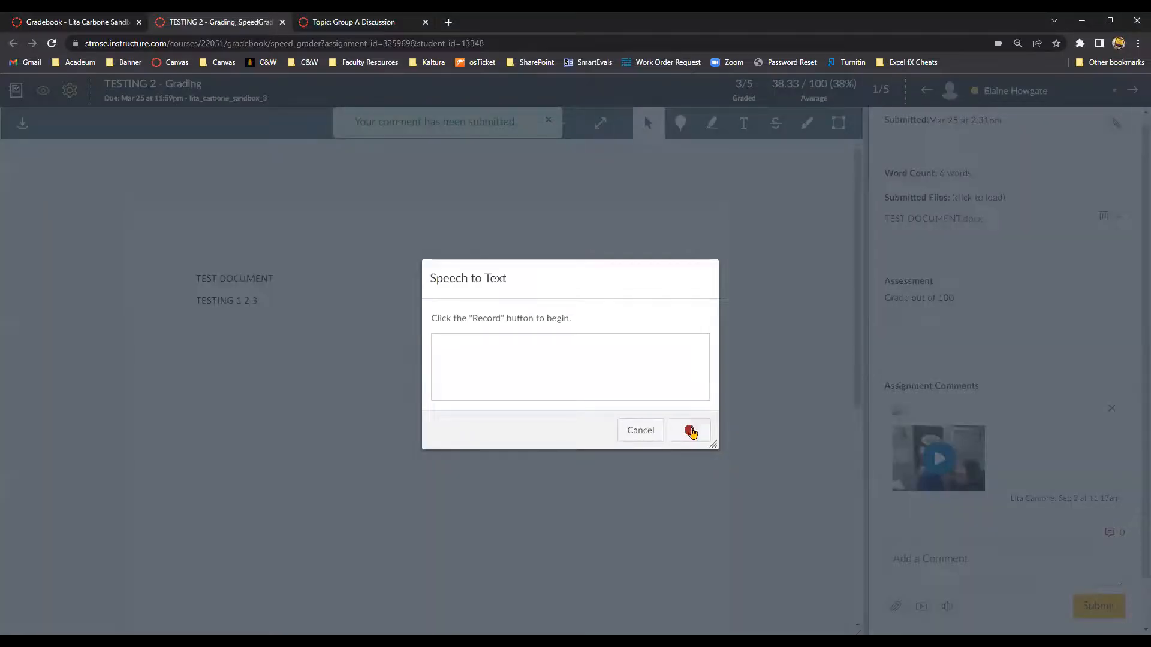
pyautogui.click(689, 431)
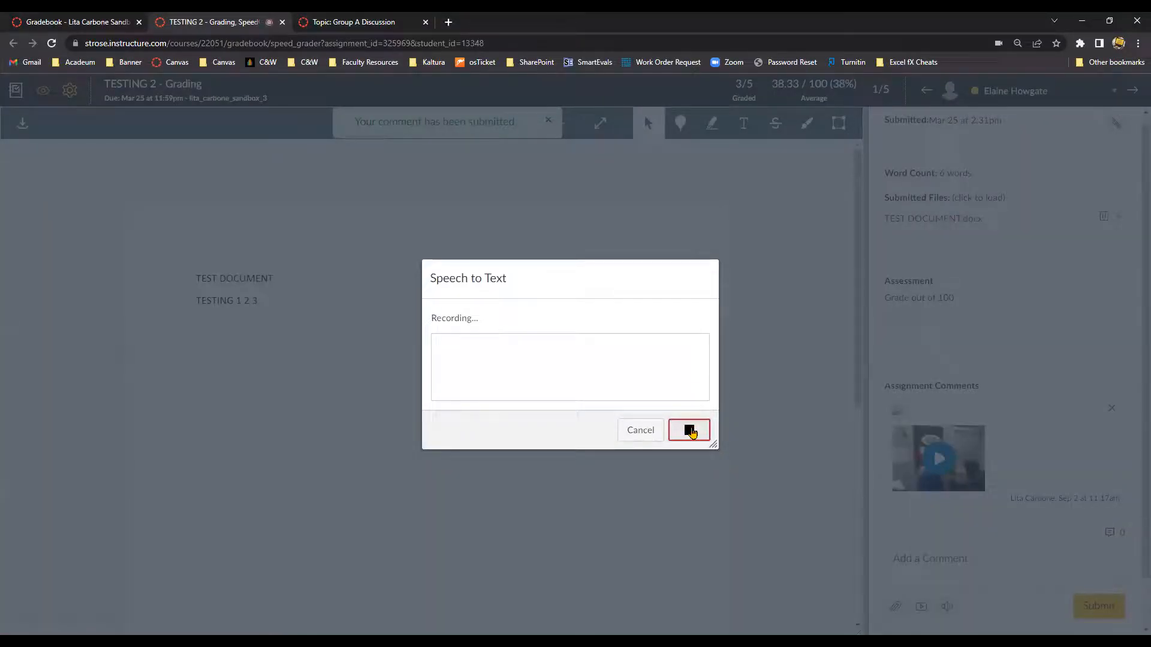
pyautogui.click(690, 431)
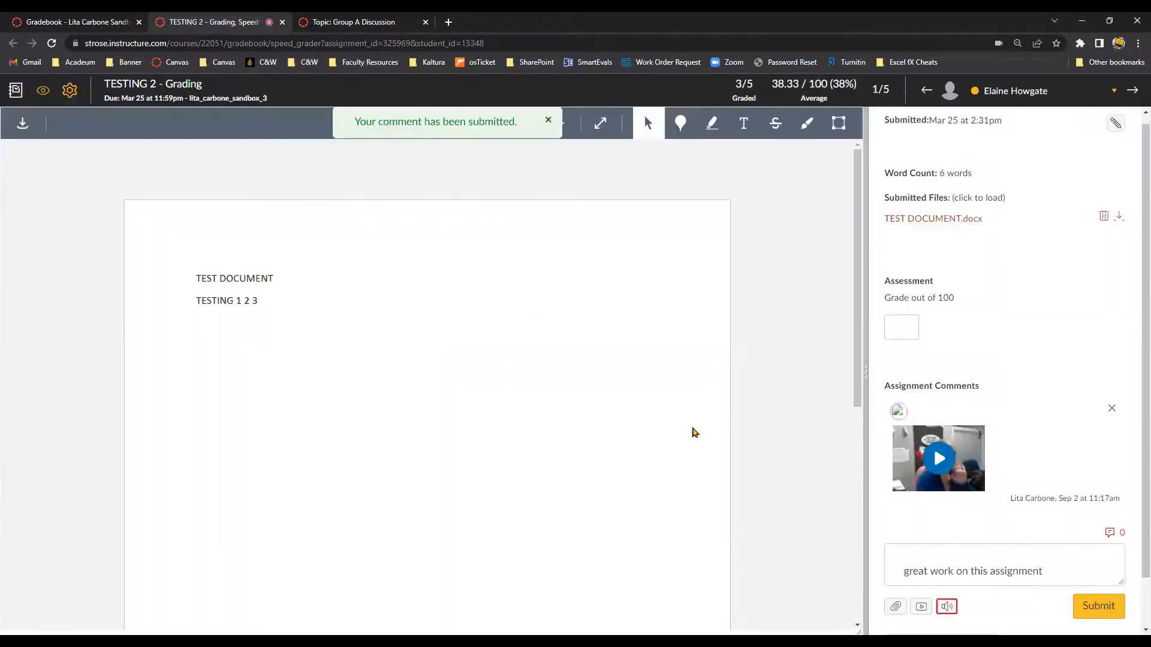
pyautogui.click(1091, 610)
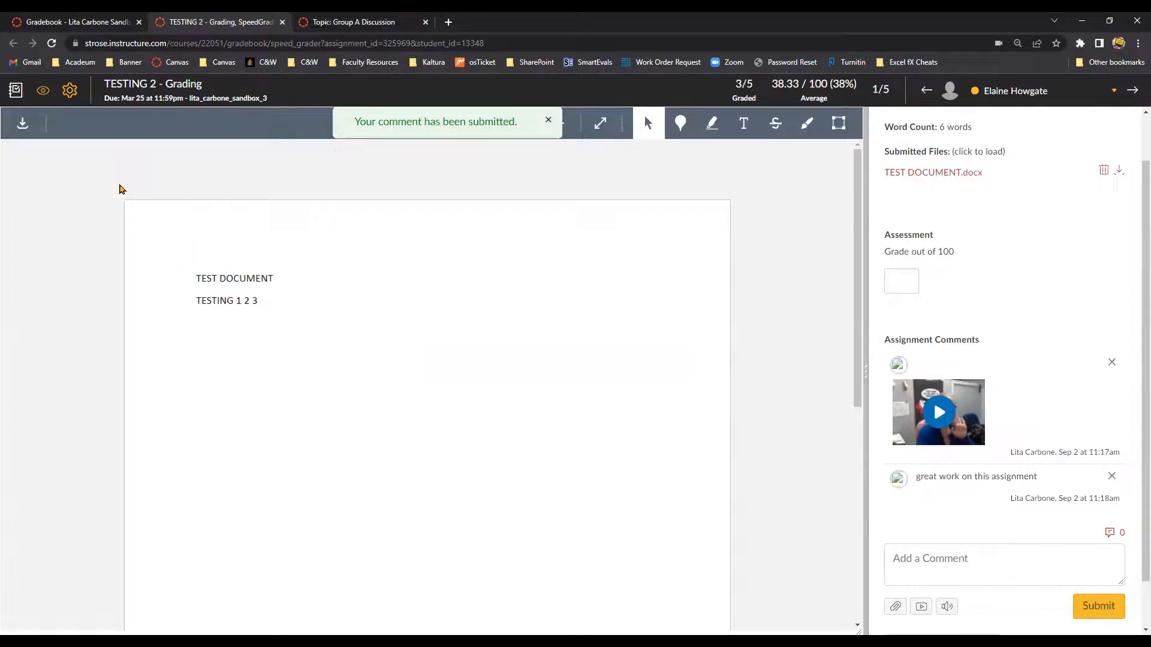
# Review the grade posting options, move between student submissions, and view Generic Teacher's submission and the student list.
pyautogui.click(43, 91)
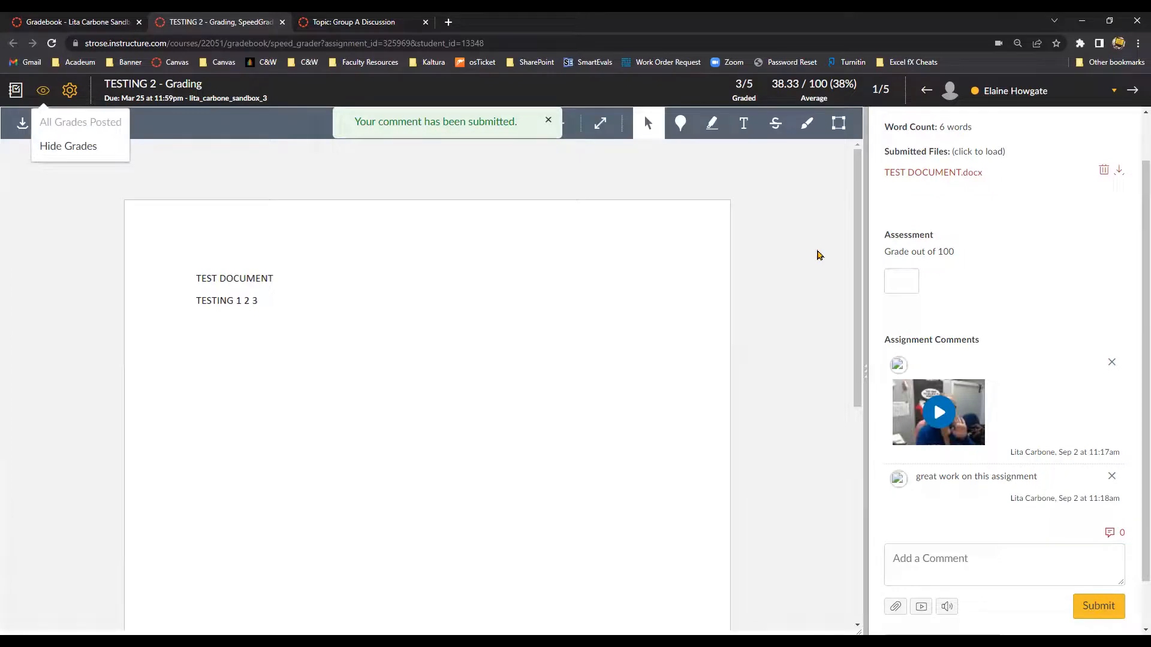
pyautogui.click(1113, 92)
pyautogui.click(1114, 92)
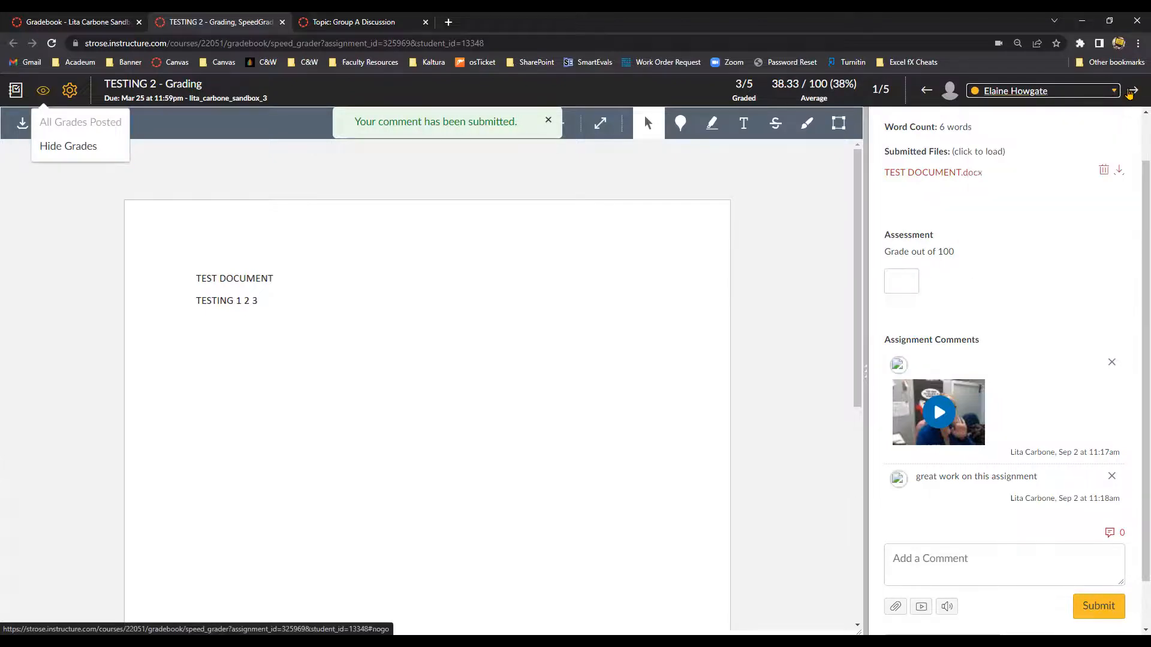
pyautogui.click(1131, 91)
pyautogui.click(926, 89)
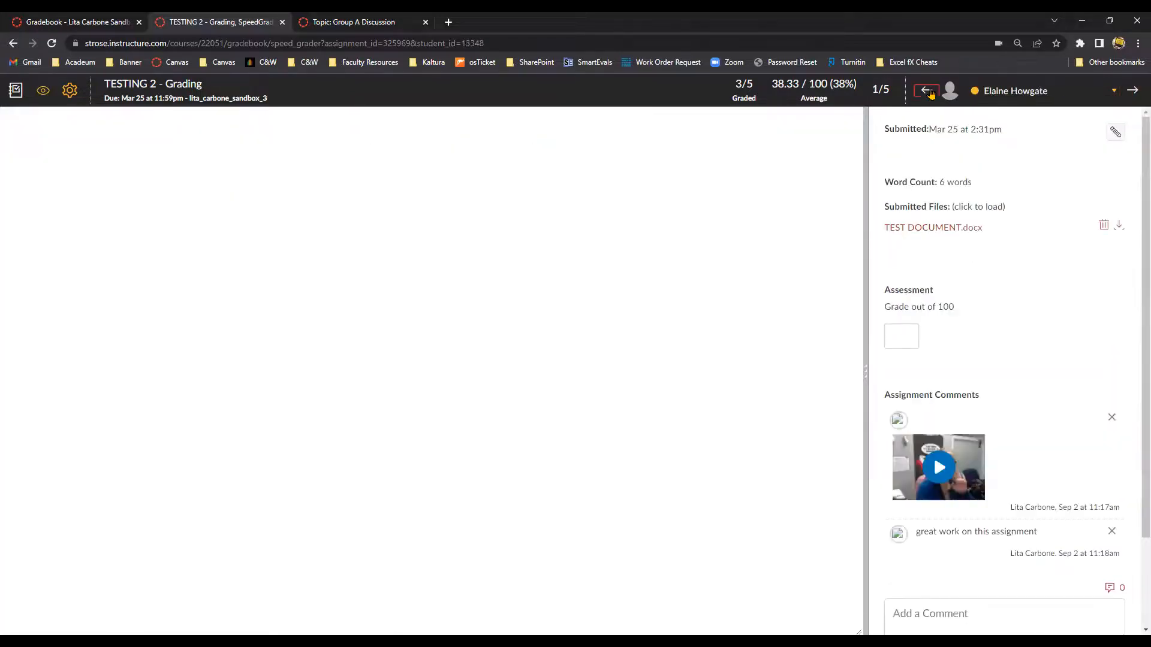
pyautogui.click(1114, 90)
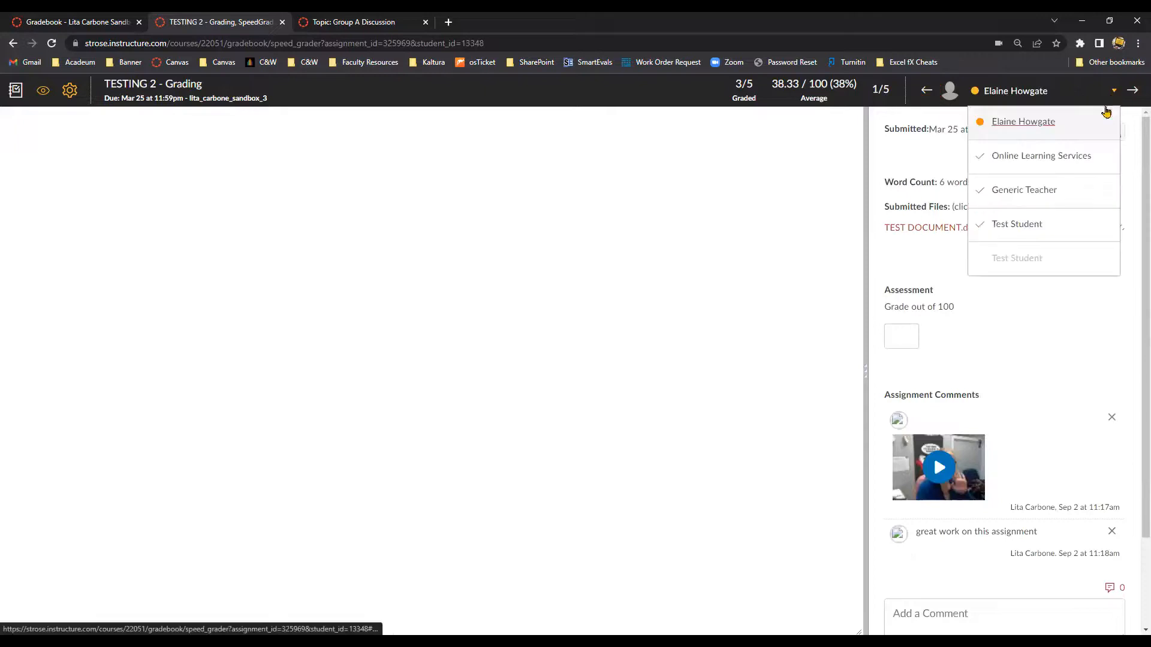
pyautogui.click(1078, 188)
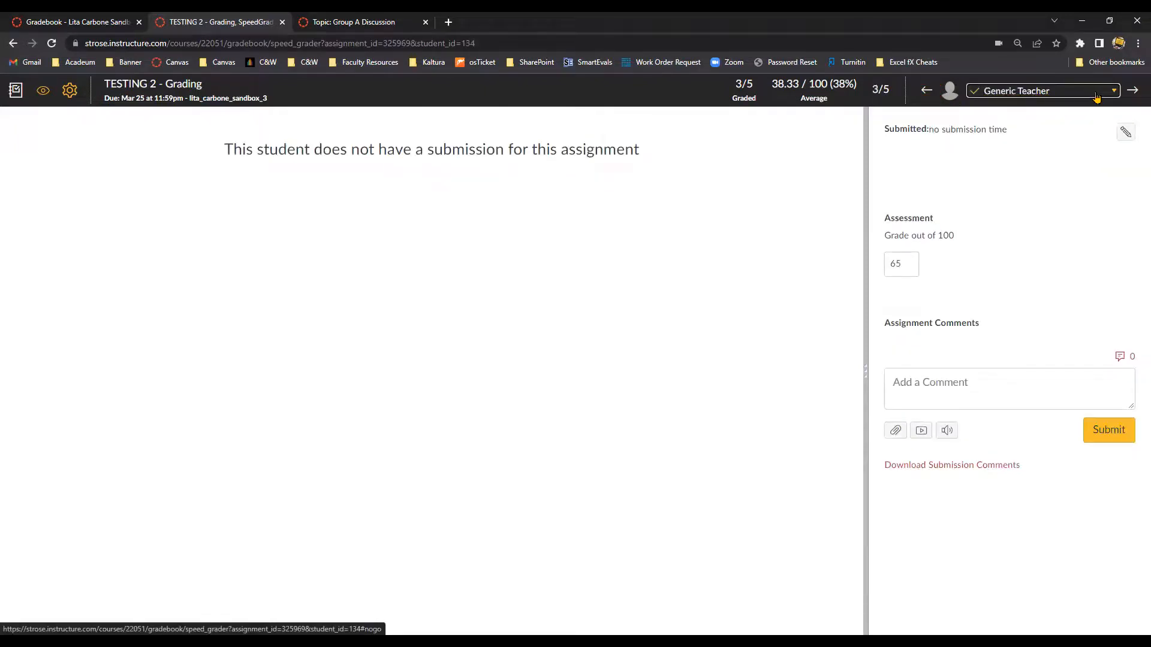
pyautogui.click(1116, 91)
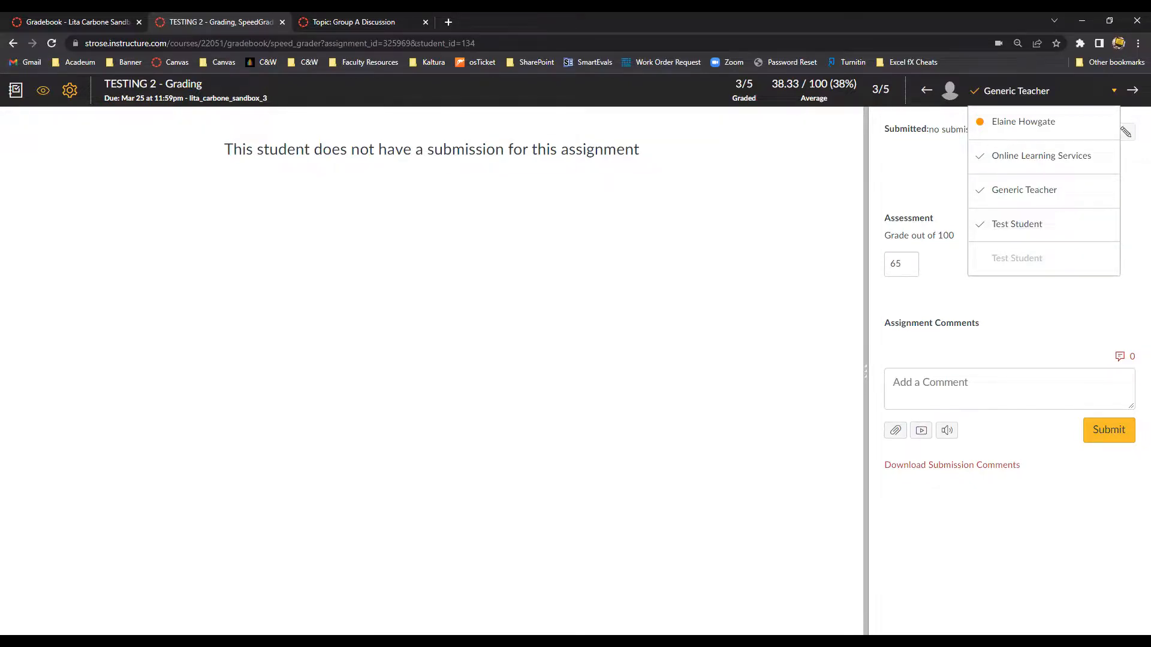
# Return from SpeedGrader to the course gradebook and switch to the Individual Gradebook view.
pyautogui.click(15, 93)
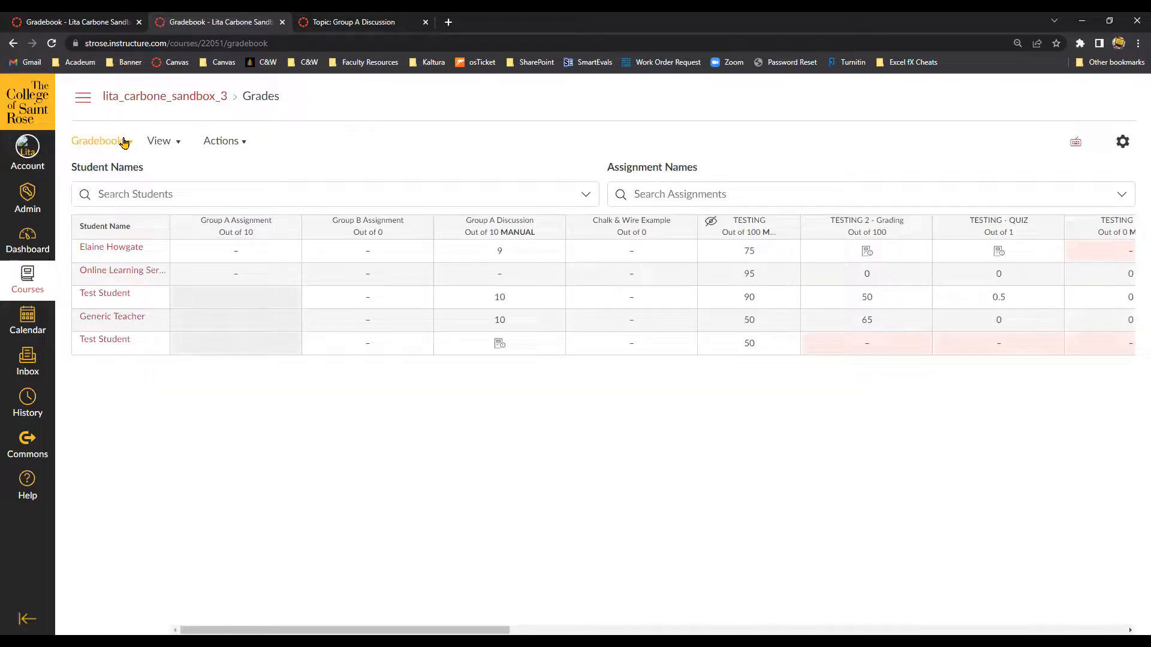
pyautogui.click(124, 142)
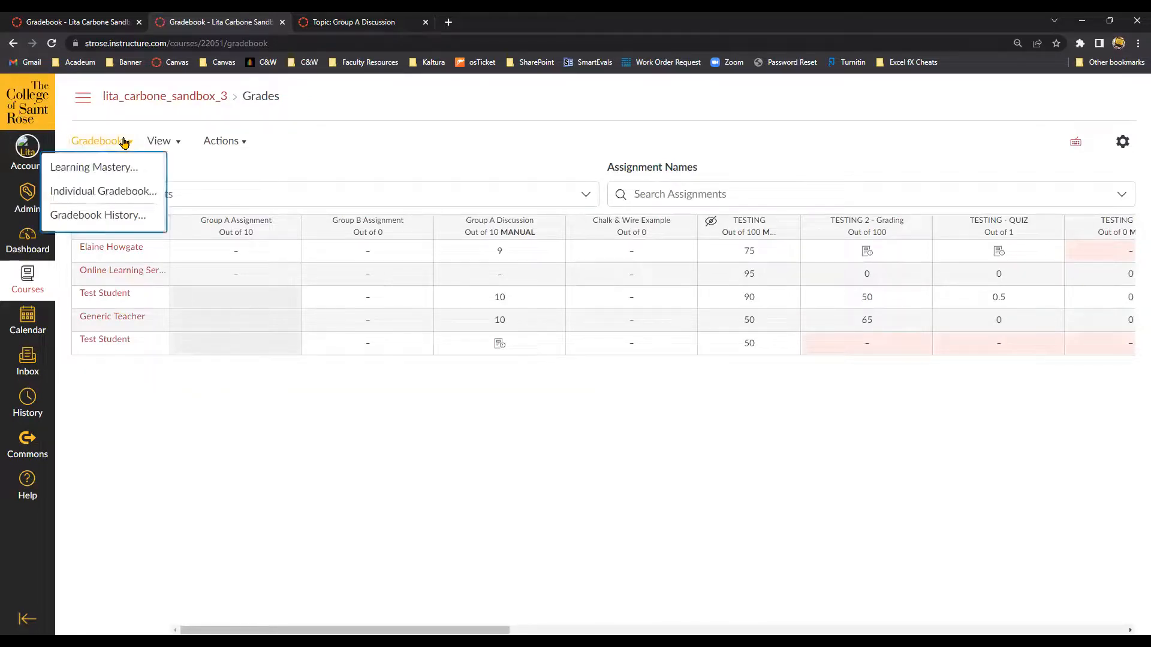
pyautogui.click(125, 192)
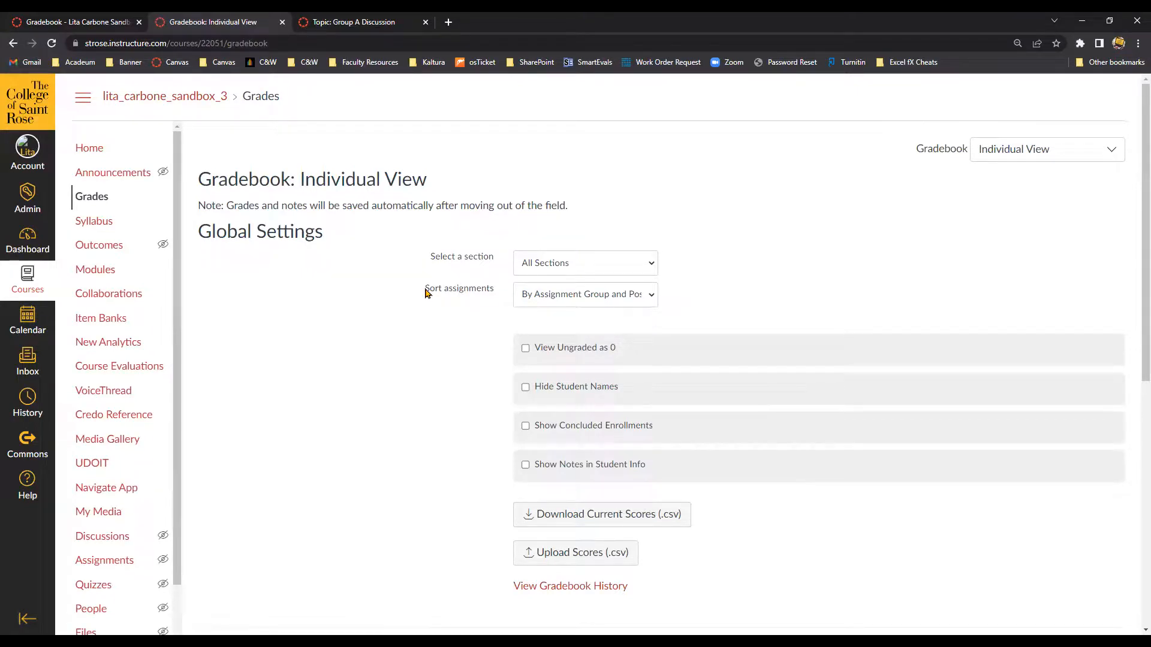
# Try the Hide Student Names setting on and off, and review the assignment sorting and section choices without changing them.
pyautogui.click(572, 388)
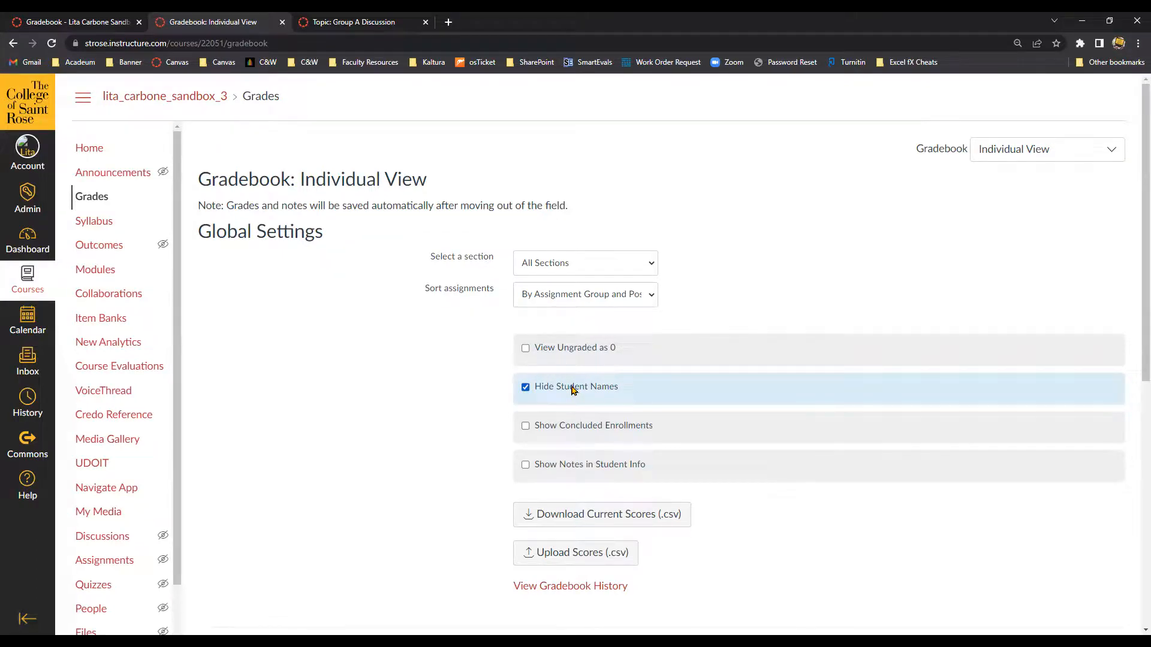
pyautogui.click(572, 389)
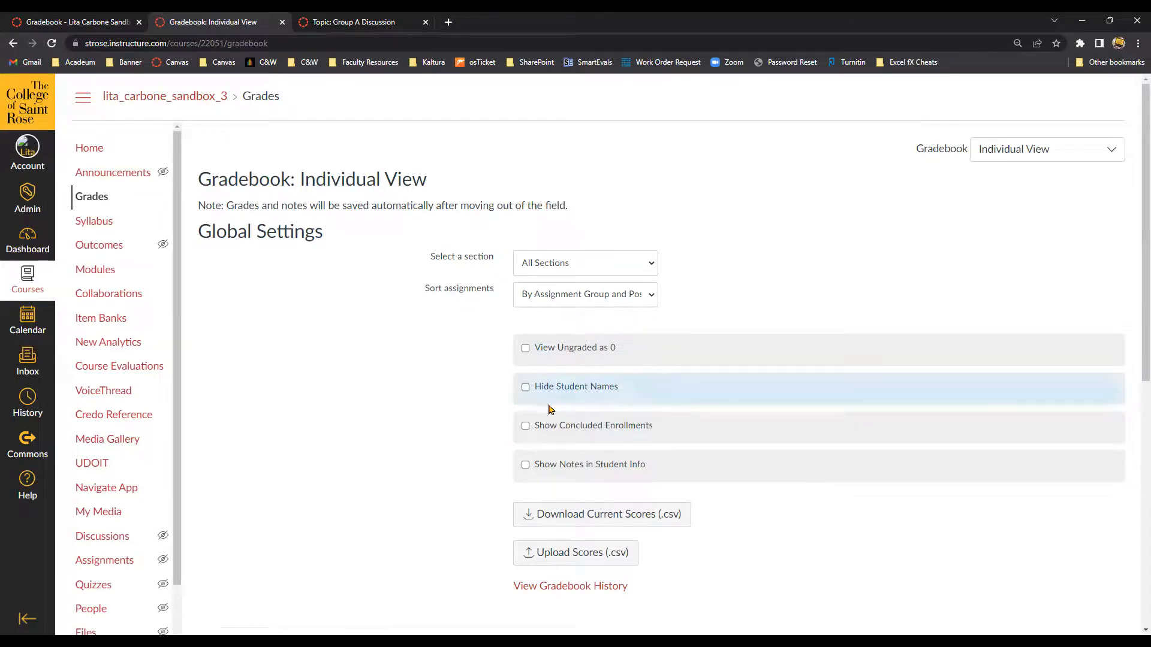
pyautogui.click(580, 300)
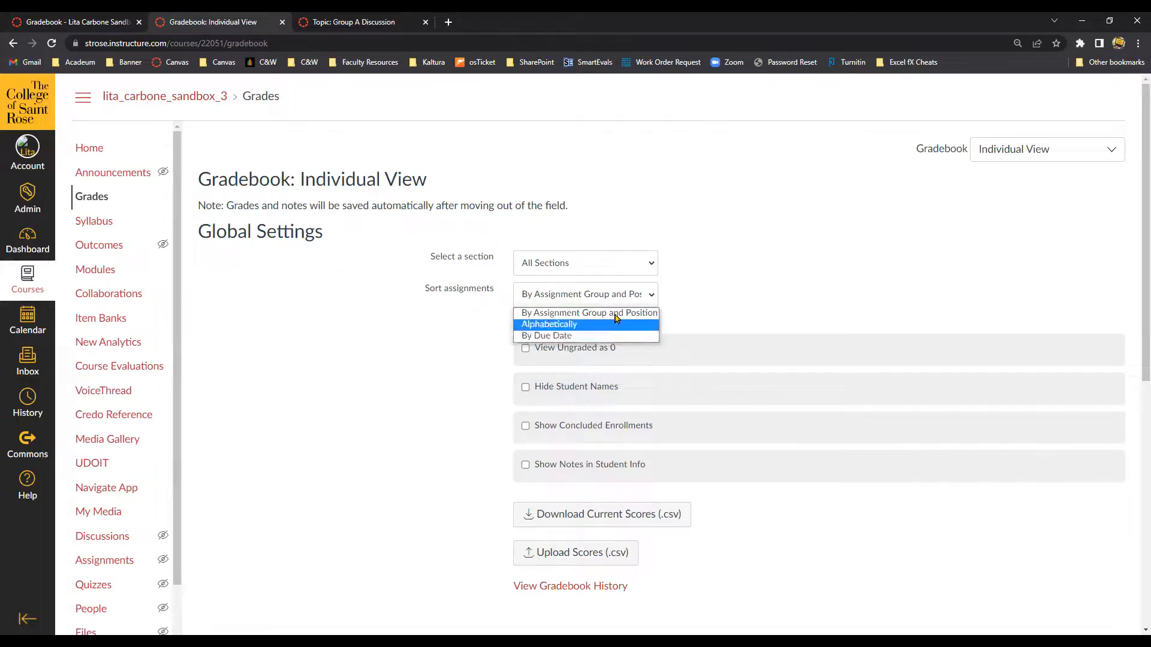
pyautogui.click(623, 270)
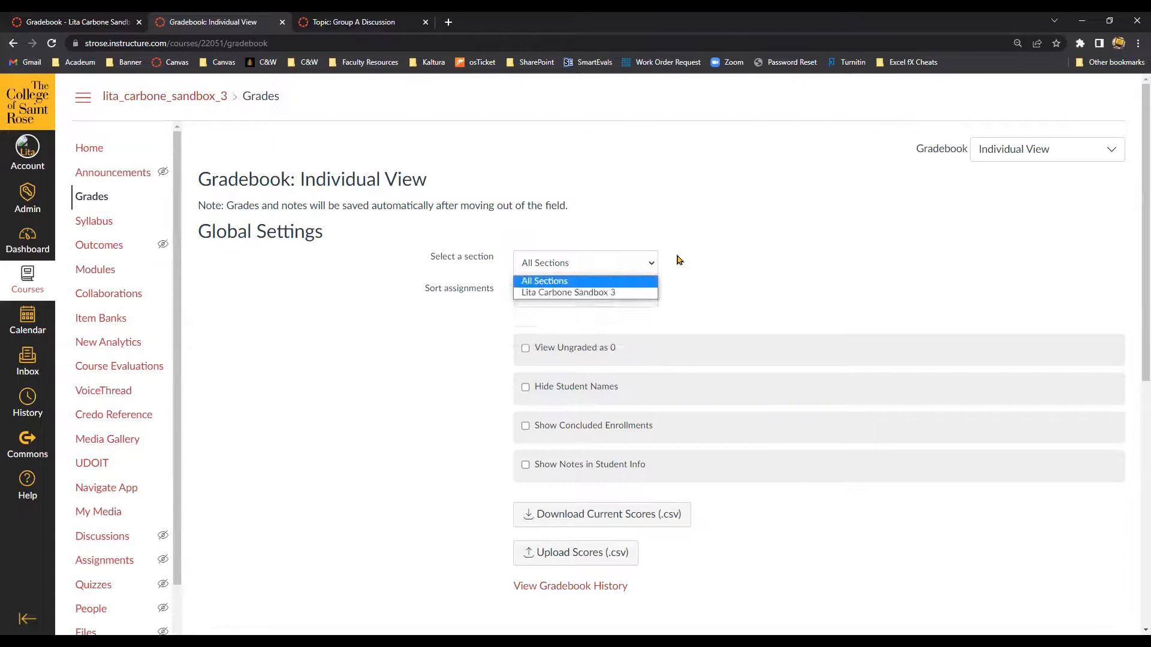
pyautogui.click(500, 318)
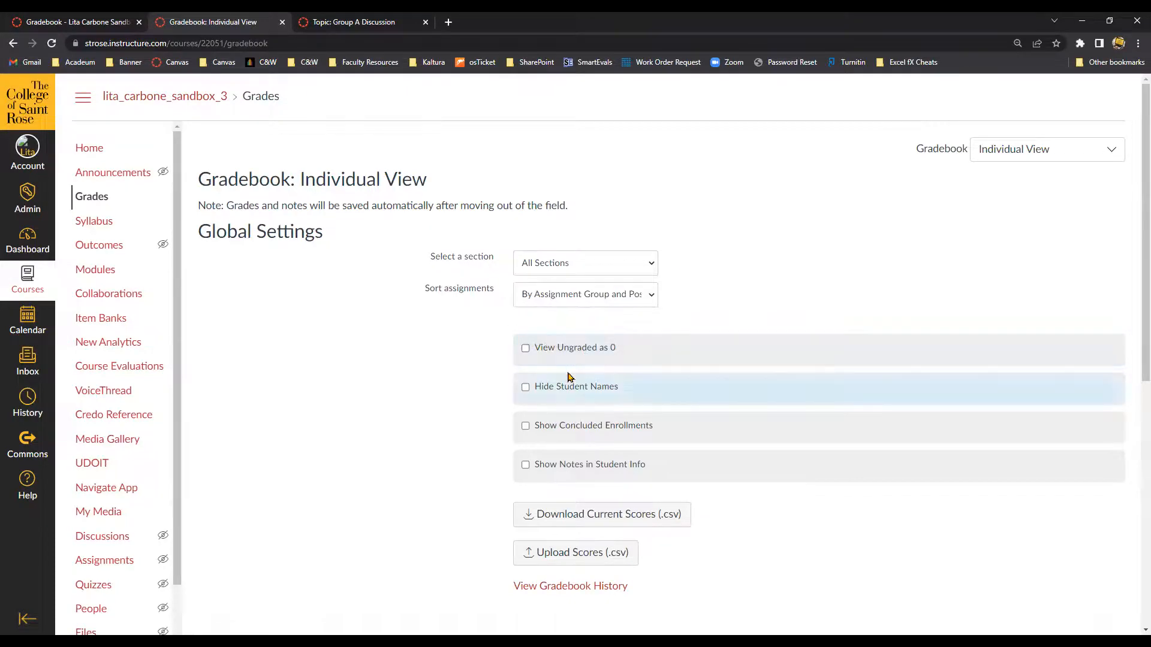
# Select the first student and the Chalk & Wire Example assignment under Content Selection.
pyautogui.scroll(-1, 501, 334)
pyautogui.scroll(-7, 501, 334)
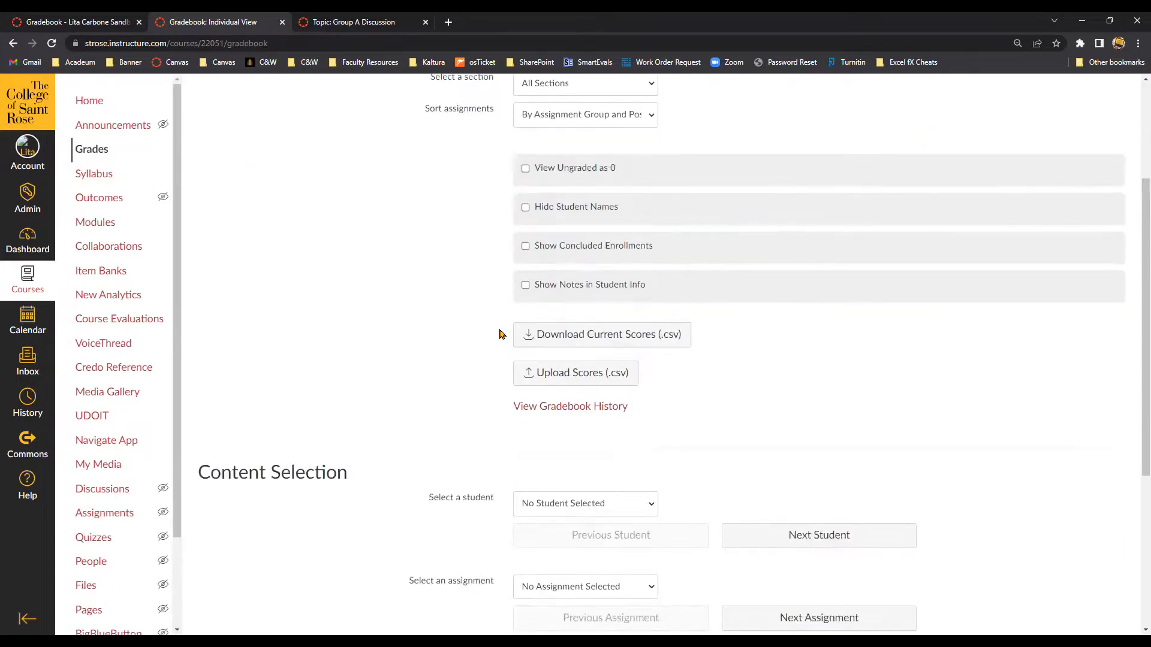
pyautogui.scroll(-1, 502, 334)
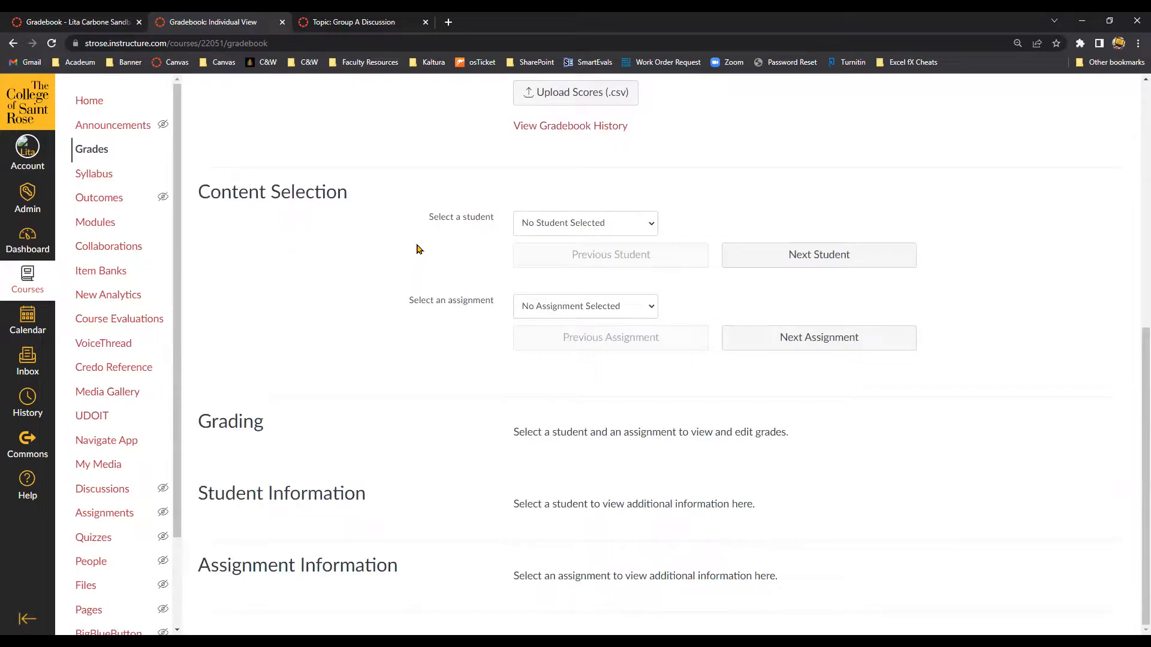
pyautogui.click(559, 223)
pyautogui.click(580, 253)
pyautogui.click(604, 309)
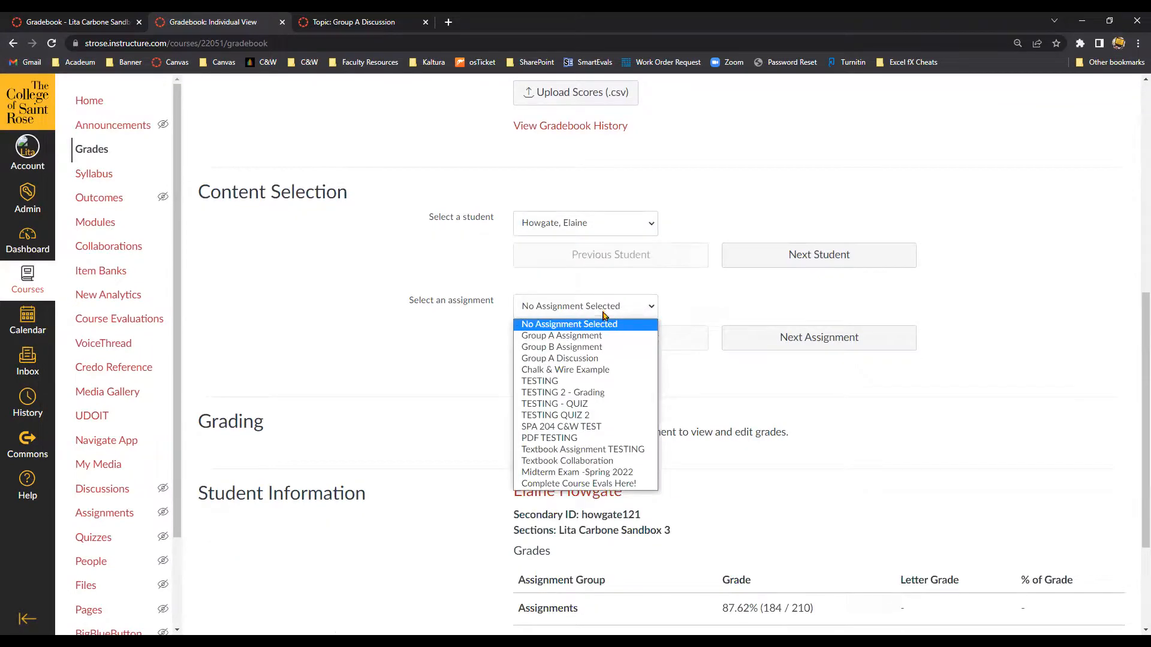
pyautogui.click(590, 372)
# Set the selected student's grade for Chalk & Wire Example to 0.
pyautogui.scroll(-3, 486, 393)
pyautogui.click(632, 279)
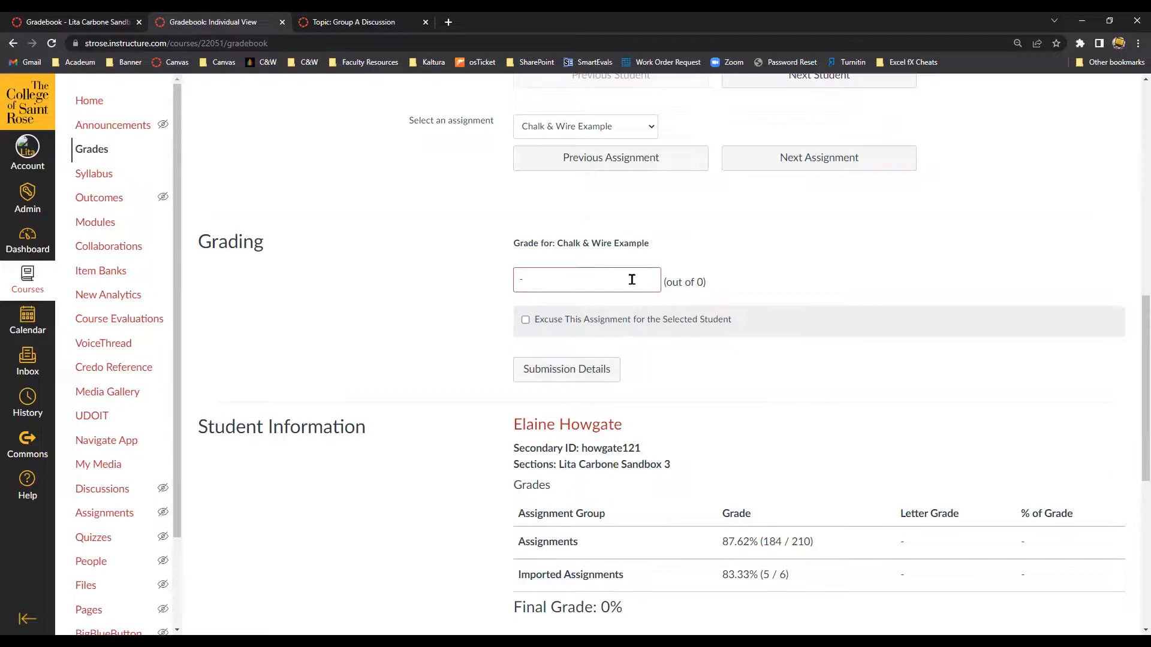
pyautogui.write('0')
pyautogui.click(484, 298)
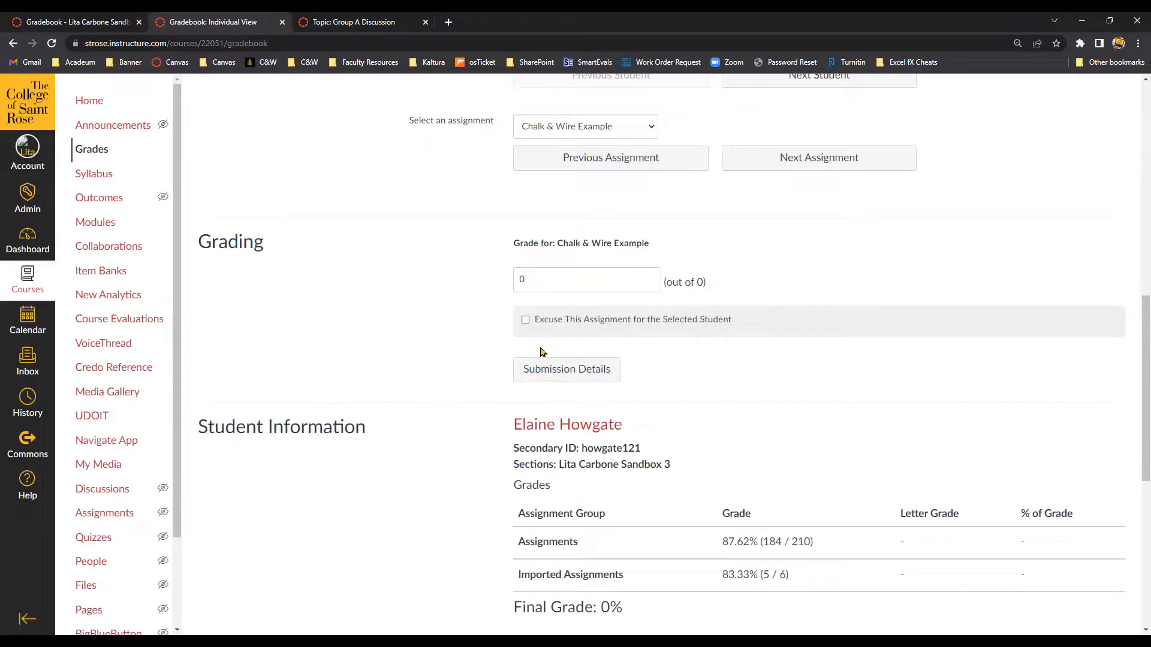
# Review the Chalk & Wire Example submission details and its SpeedGrader page, and close both without changes.
pyautogui.scroll(-1, 438, 337)
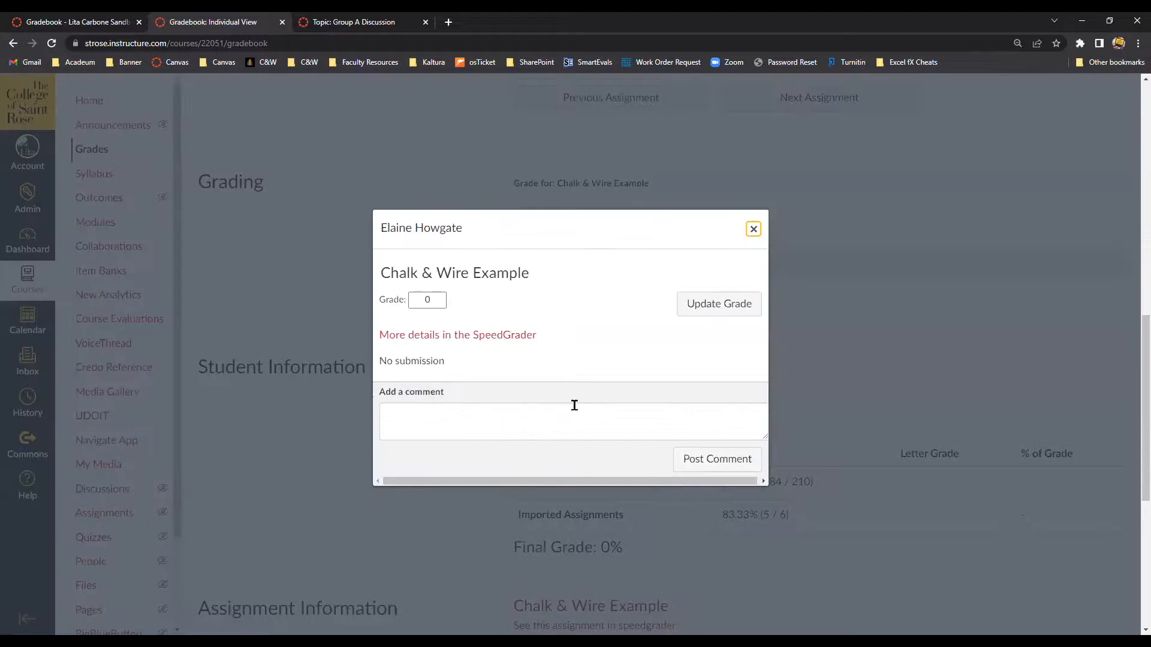
pyautogui.click(499, 333)
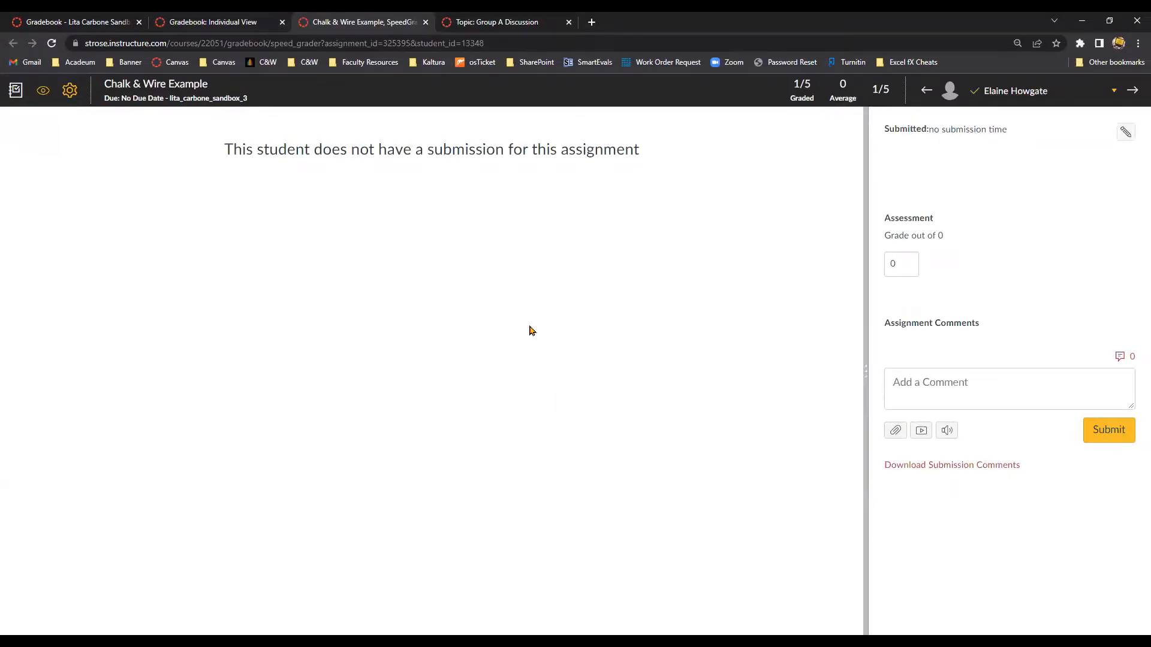
pyautogui.click(425, 22)
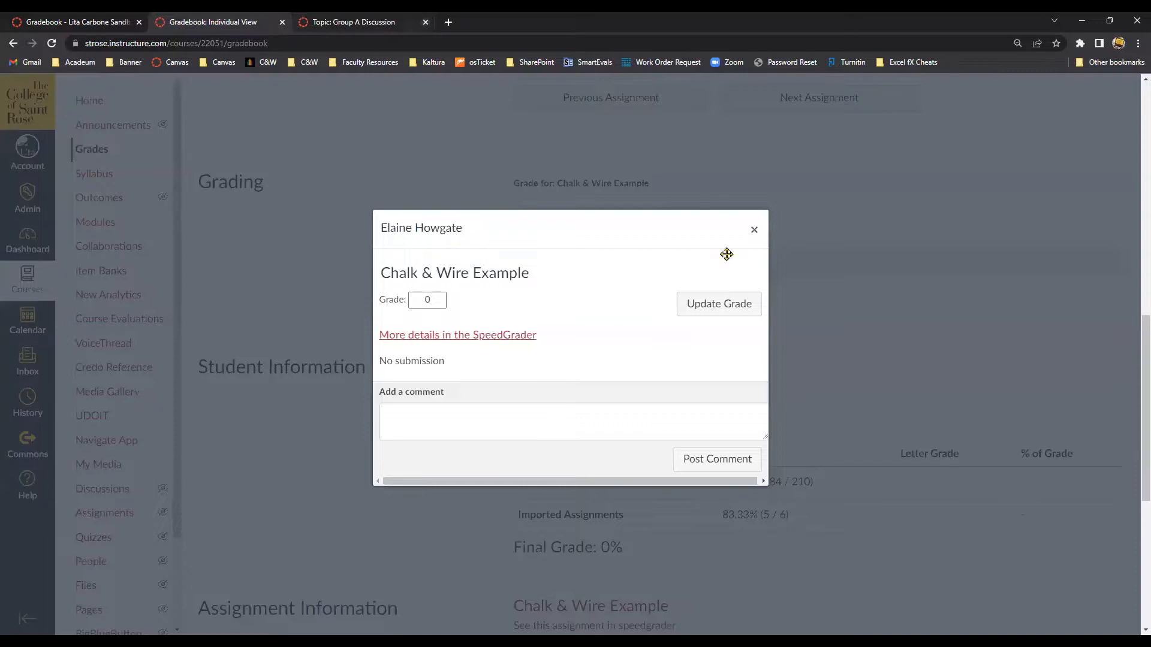
pyautogui.click(753, 229)
# Review the Student Information section and open the selected student's page from it.
pyautogui.scroll(-1, 462, 357)
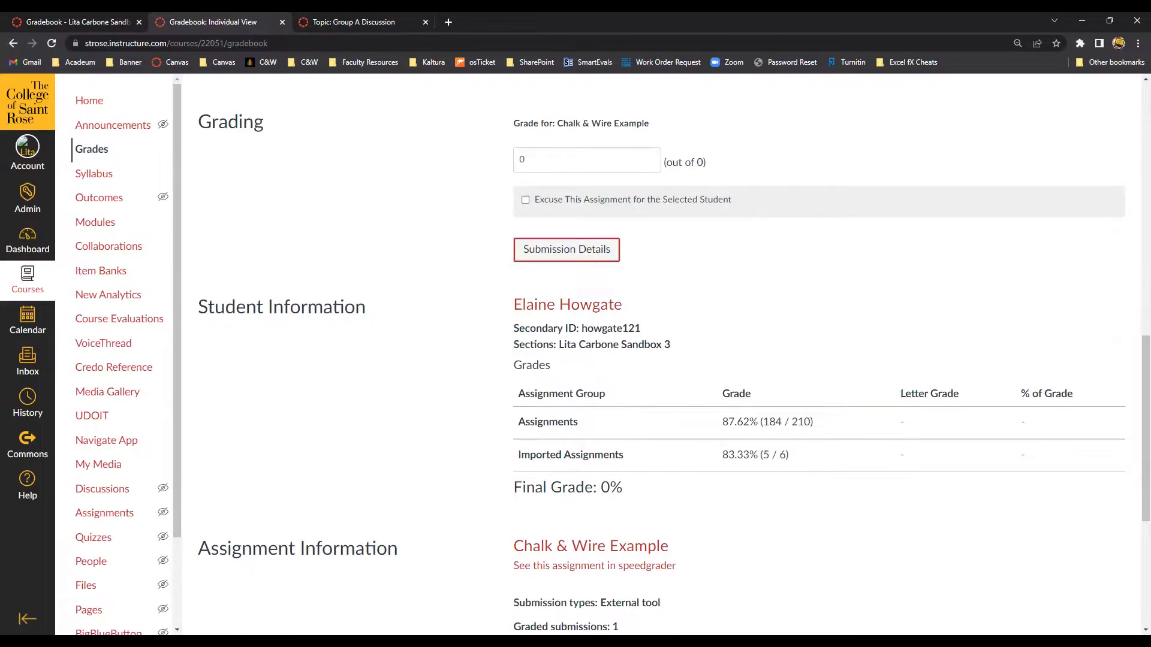
pyautogui.click(436, 358)
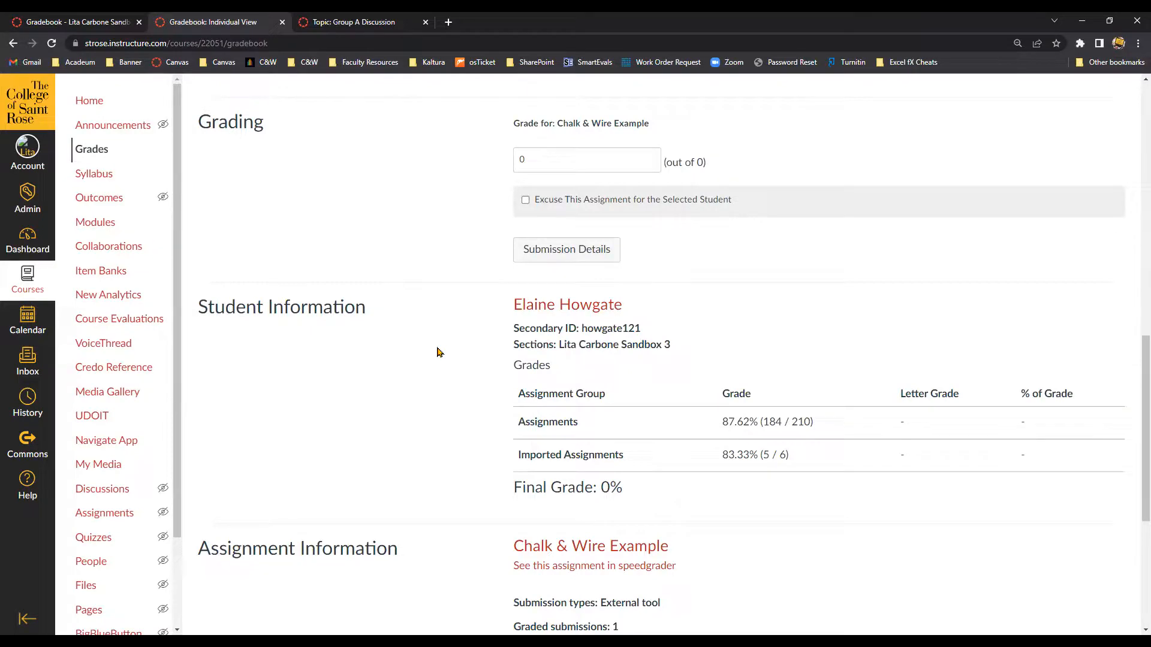
pyautogui.click(529, 316)
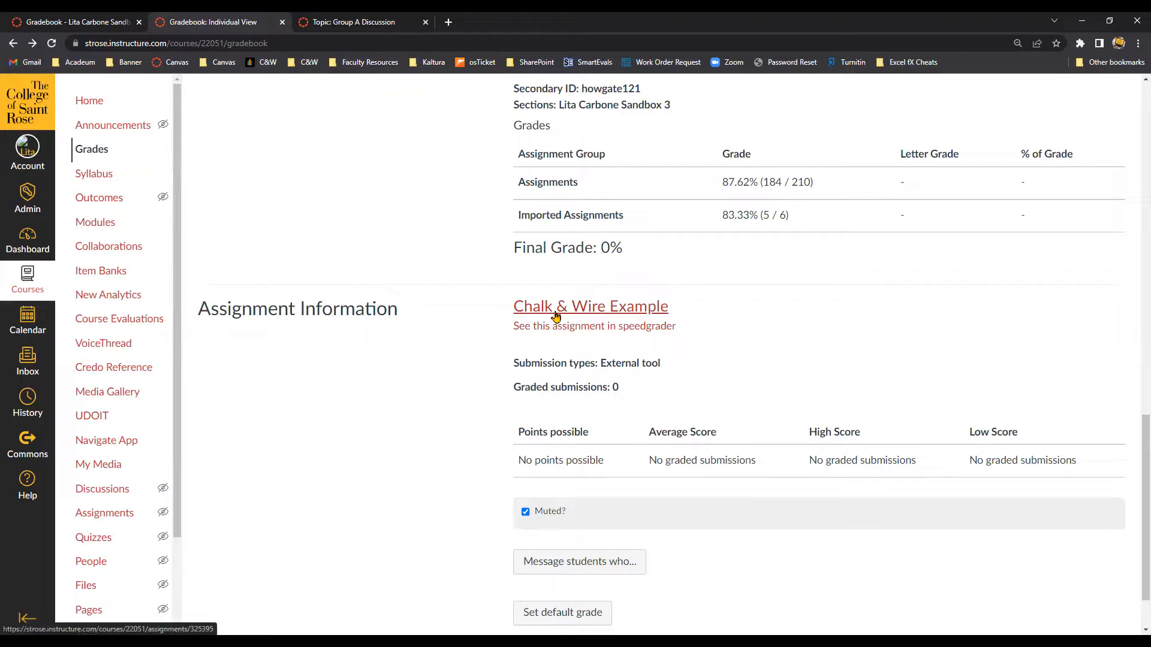
# Review the Assignment Information section for Chalk & Wire Example, including submission statistics, muting, messaging and default grade options.
pyautogui.scroll(-1, 449, 389)
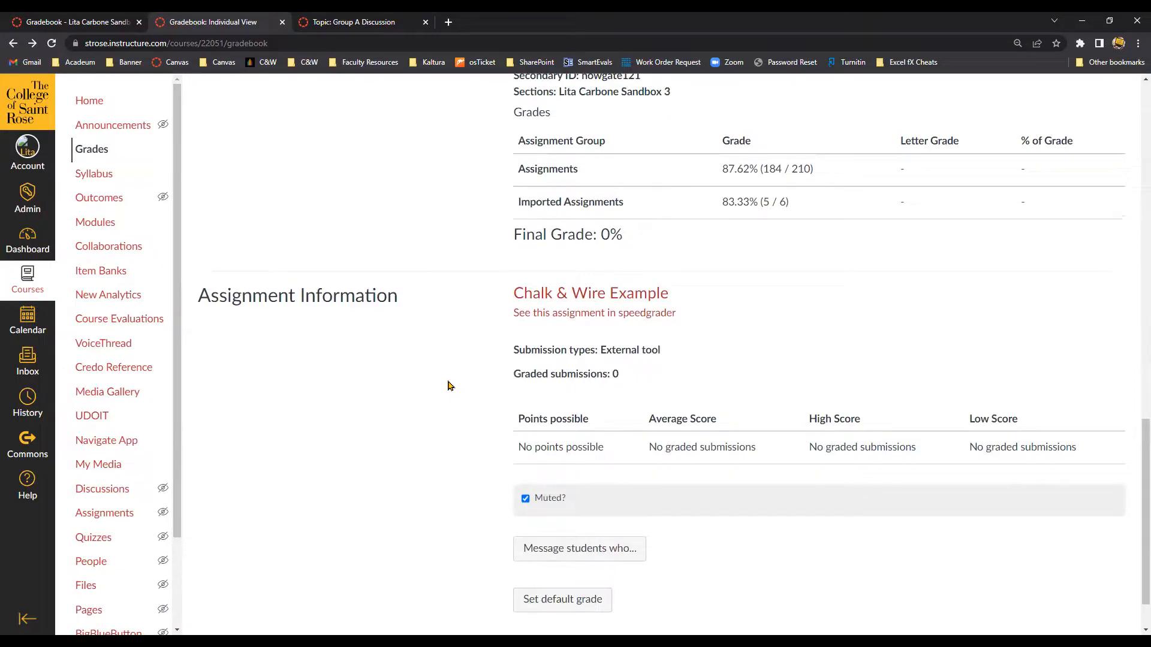
pyautogui.scroll(-1, 450, 386)
pyautogui.scroll(2, 450, 386)
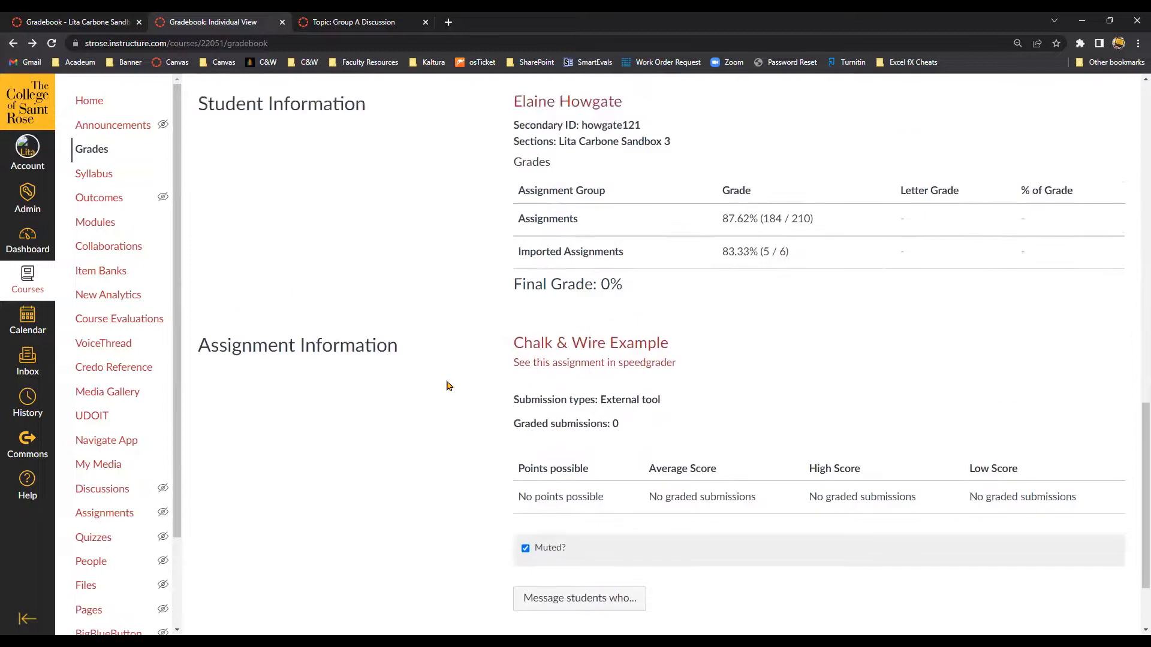
pyautogui.scroll(-1, 510, 486)
pyautogui.scroll(-1, 574, 596)
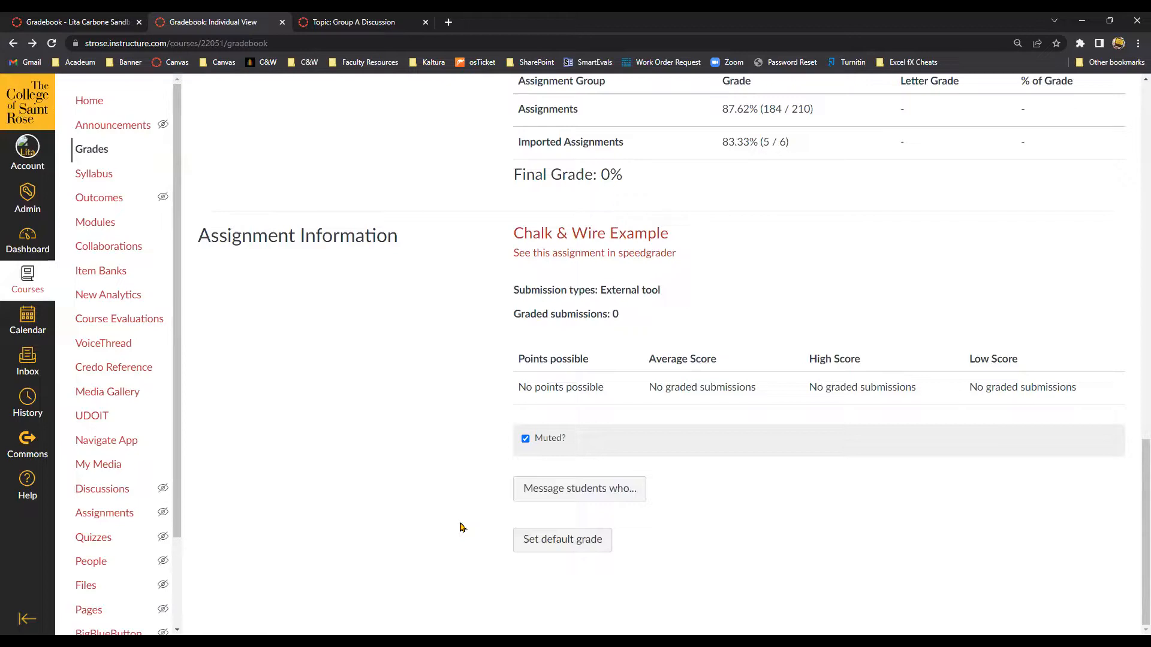
# Switch the gradebook from Individual View back to the standard Gradebook view.
pyautogui.scroll(12, 461, 527)
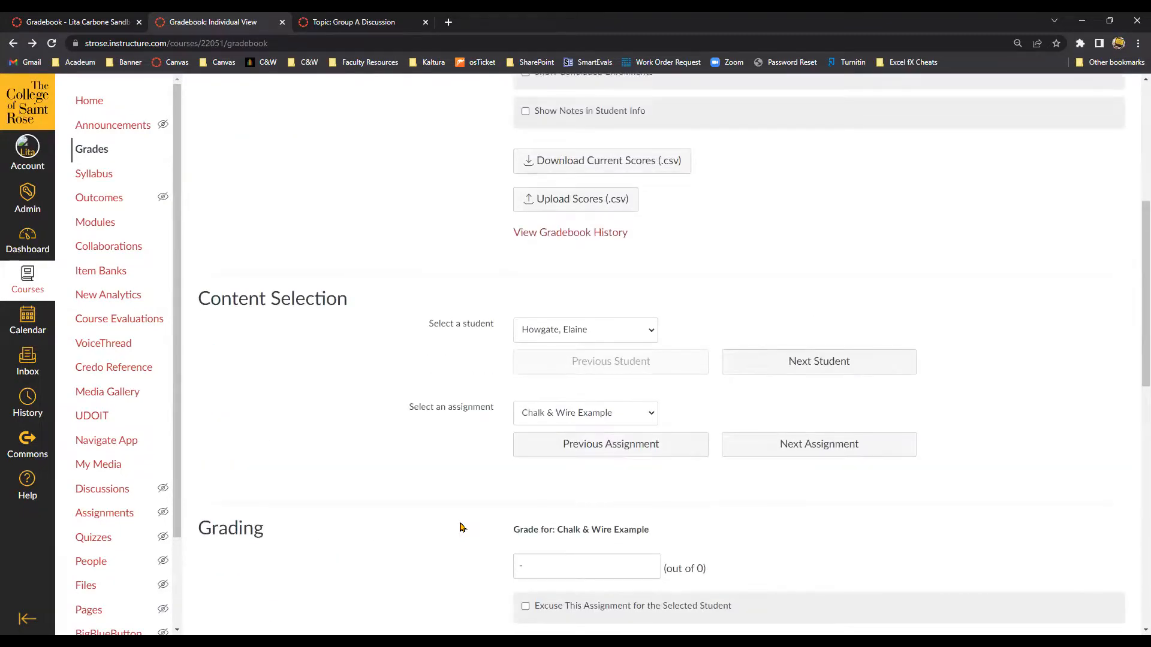
pyautogui.scroll(2, 461, 527)
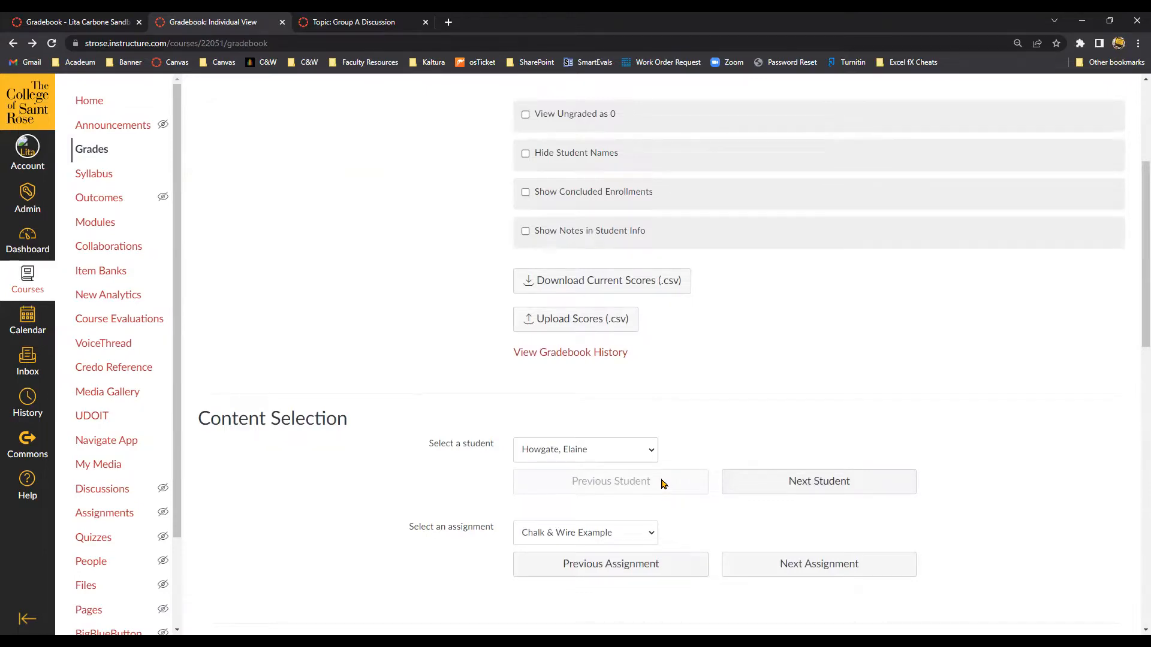
pyautogui.scroll(4, 663, 484)
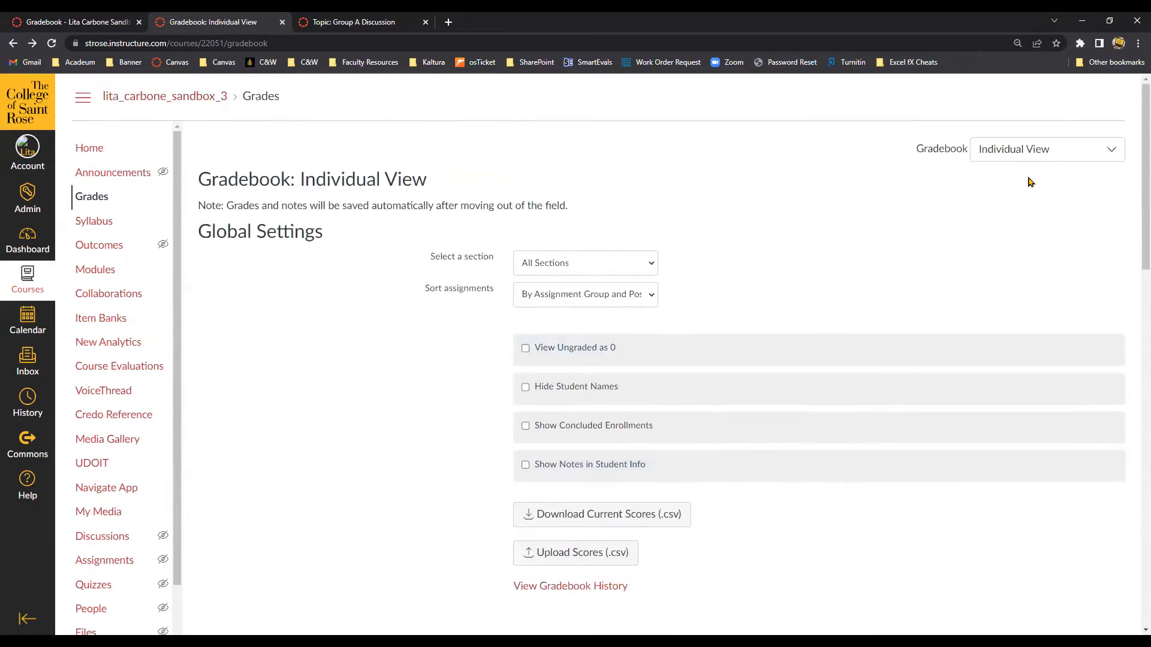
pyautogui.click(1043, 146)
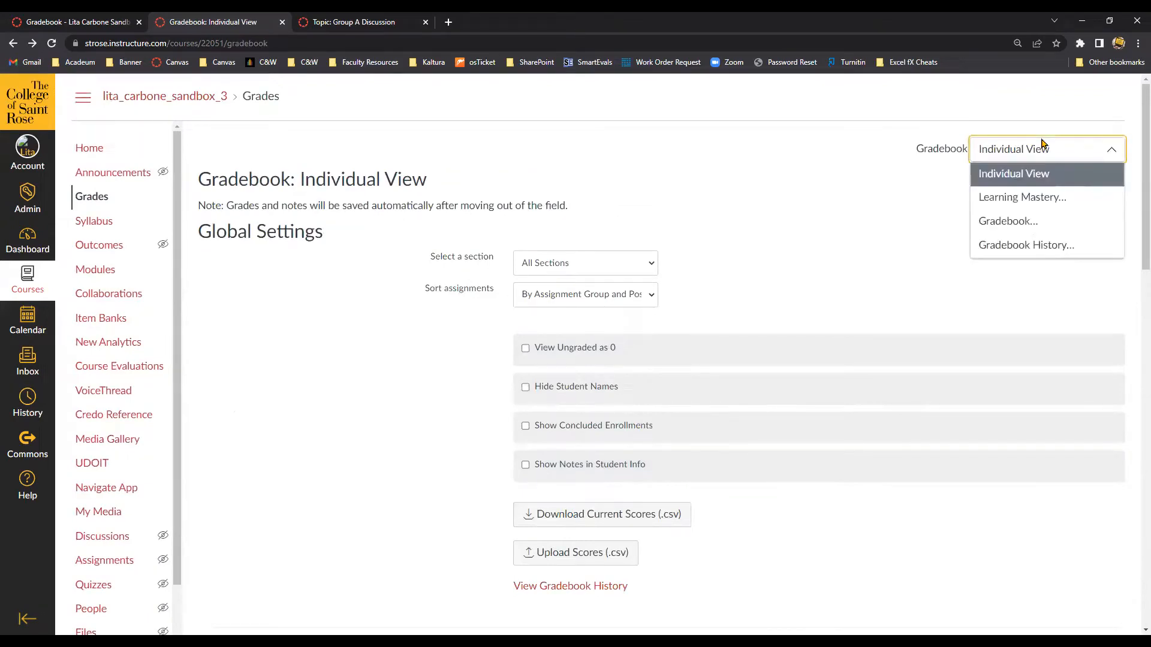
pyautogui.click(1081, 232)
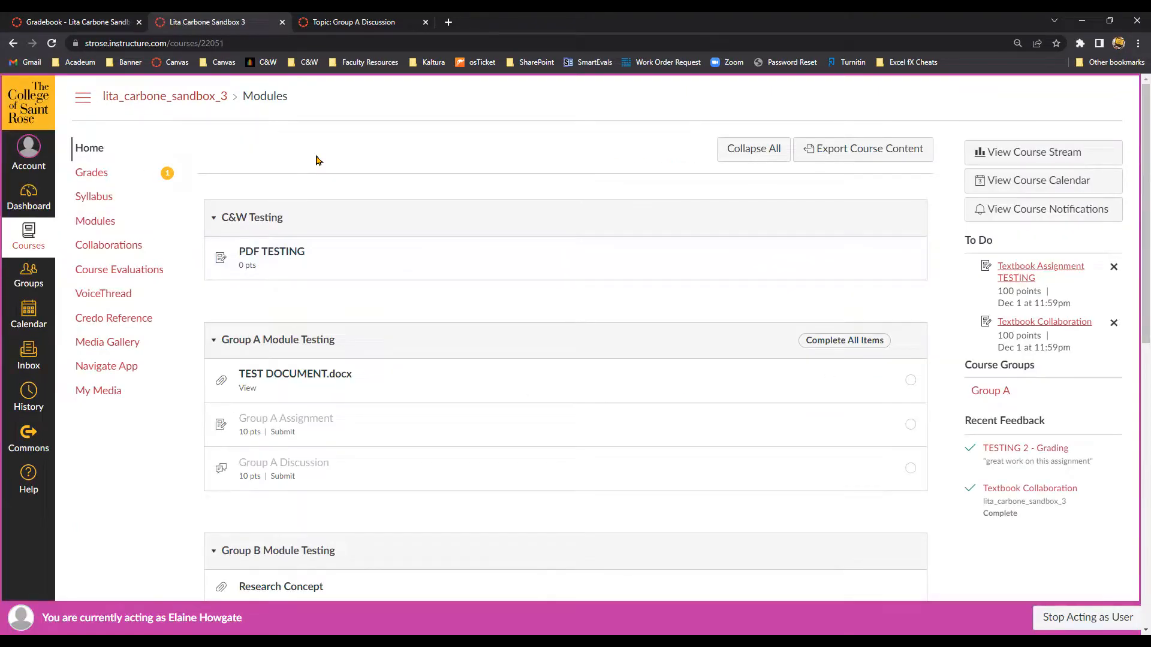
# Open the Grades page as the student and toggle the calculation based only on graded assignments off and back on.
pyautogui.click(77, 174)
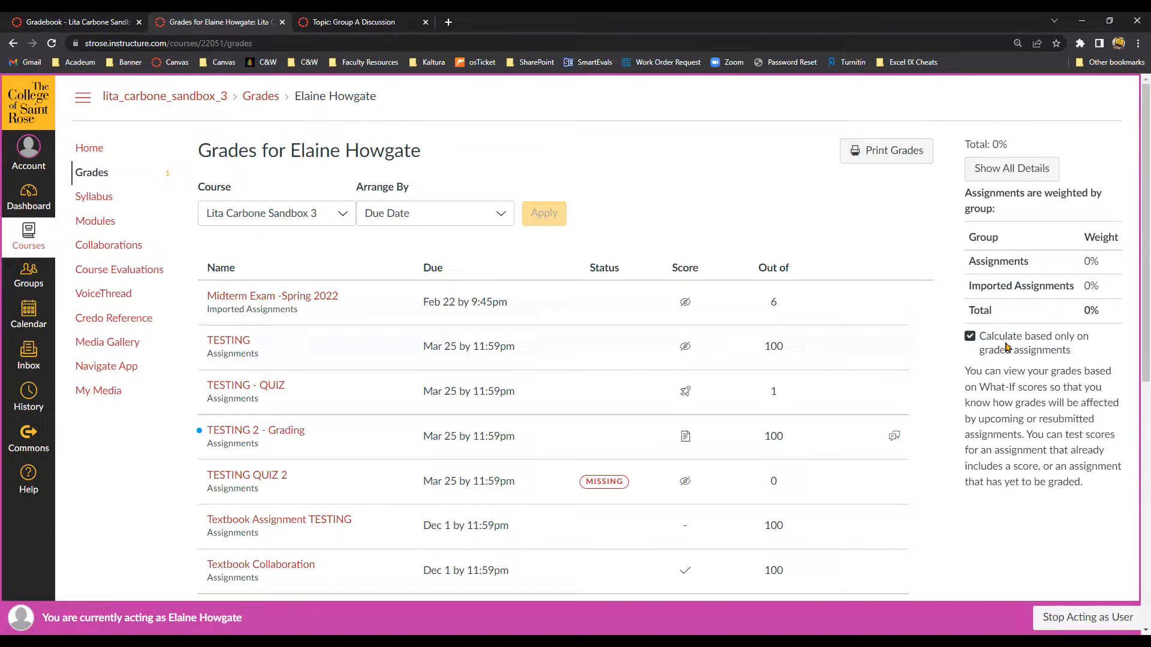
pyautogui.click(1007, 346)
pyautogui.click(1007, 347)
pyautogui.scroll(-1, 785, 241)
pyautogui.scroll(1, 787, 243)
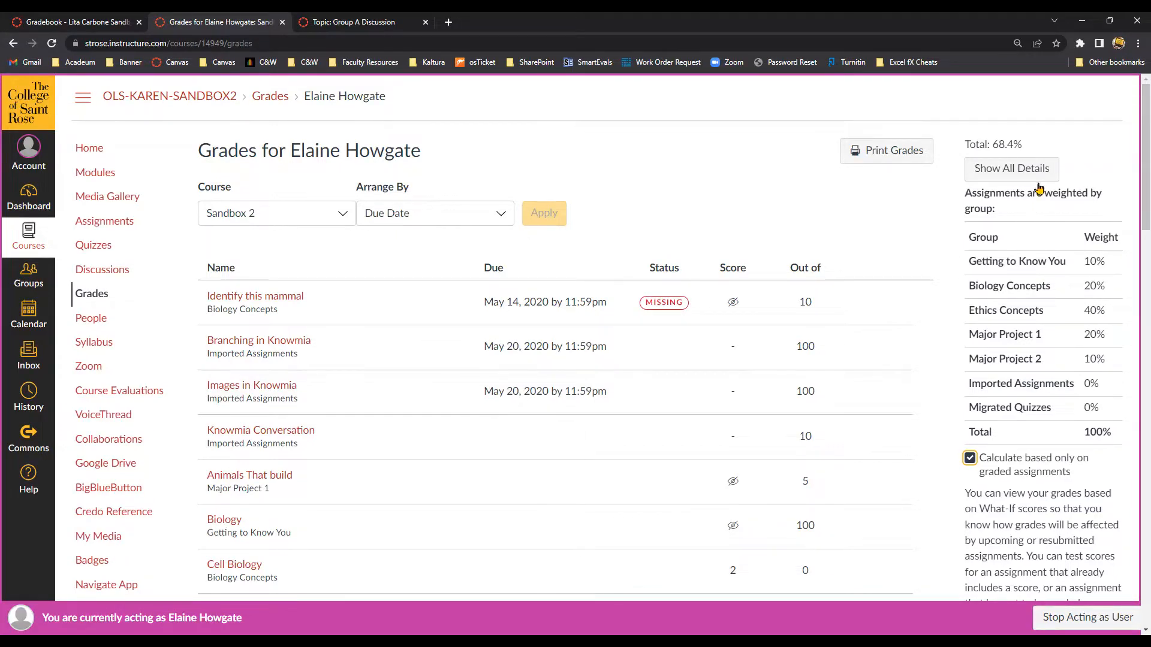
# Turn off the calculation based only on graded assignments for the student's Sandbox 2 grades.
pyautogui.click(1017, 474)
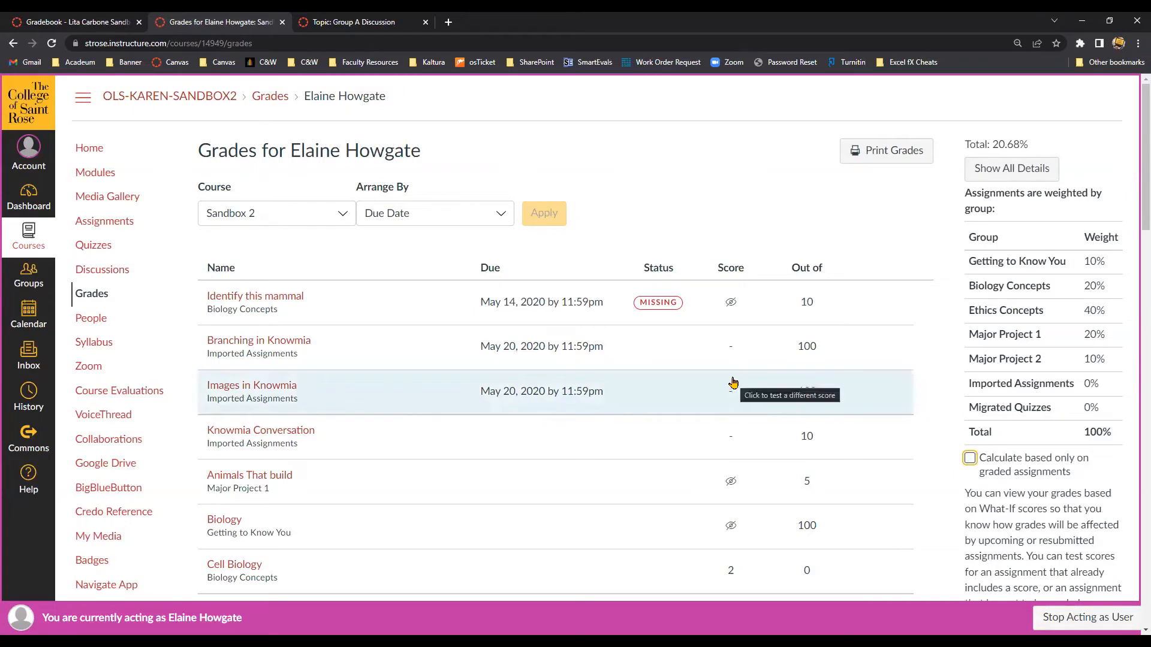
pyautogui.moveTo(730, 312)
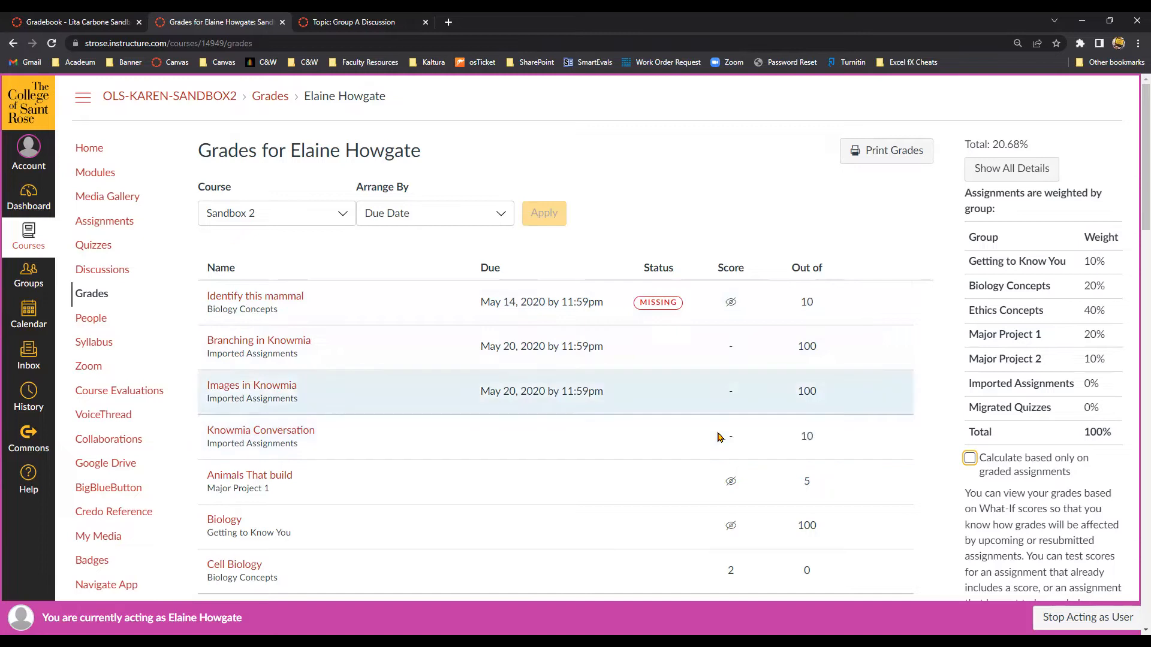
# View the instructor comment on How to Have a Social Presence in Online Classes and close it.
pyautogui.scroll(-3, 722, 437)
pyautogui.scroll(-4, 720, 437)
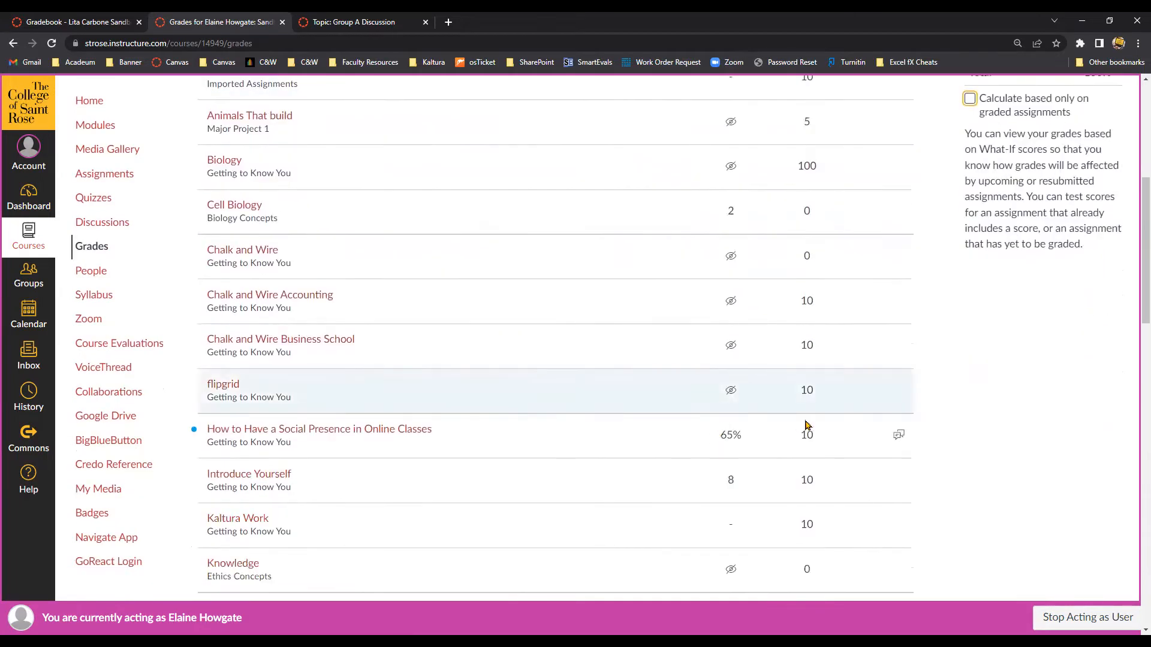
pyautogui.click(900, 436)
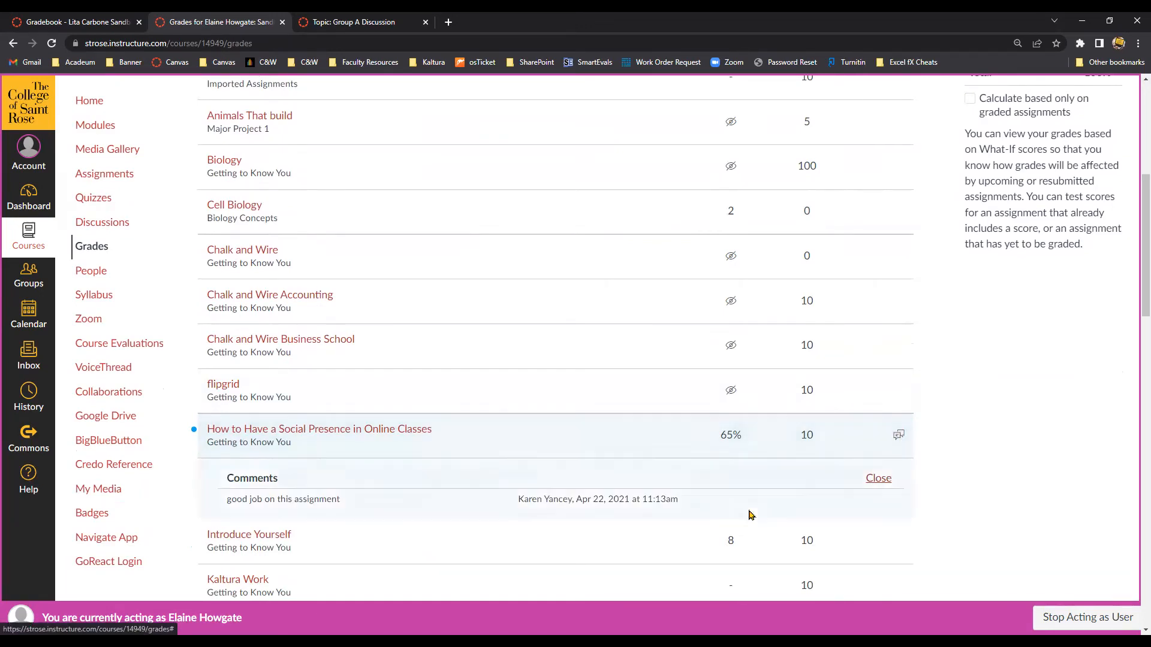
pyautogui.click(878, 478)
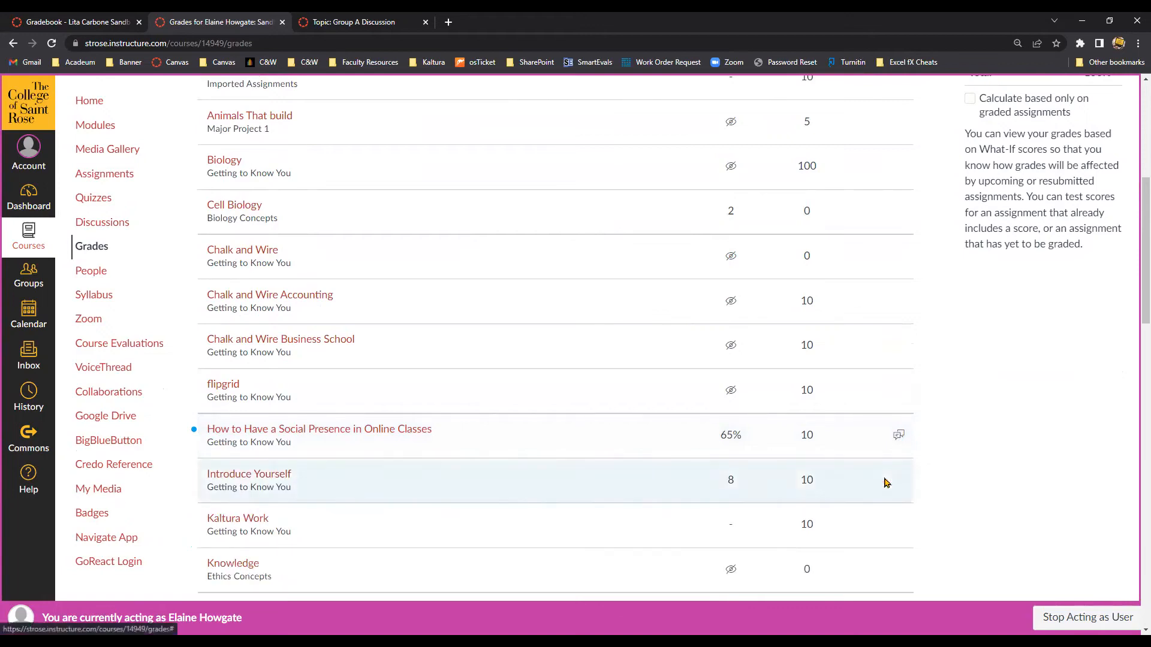